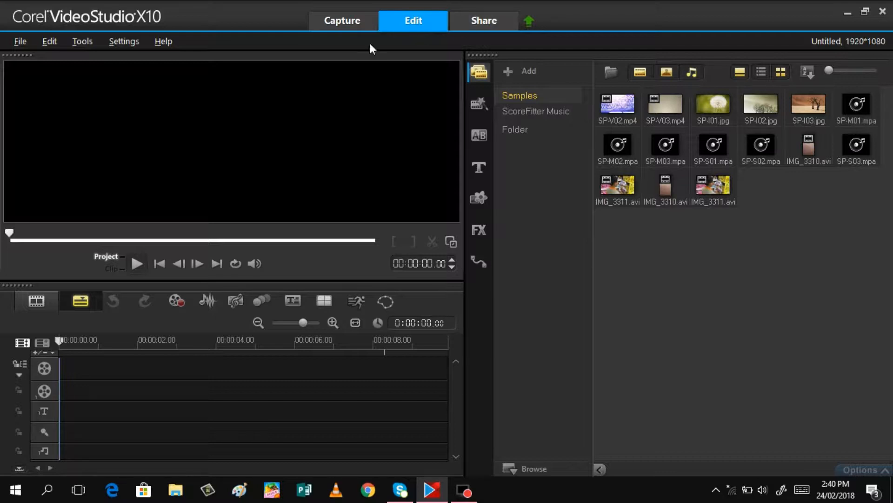
- Look over the Capture workspace, return to the Edit workspace and preview the SP-V02.mp4 sample clip
{"action": "left_click", "coordinate": [347, 23]}
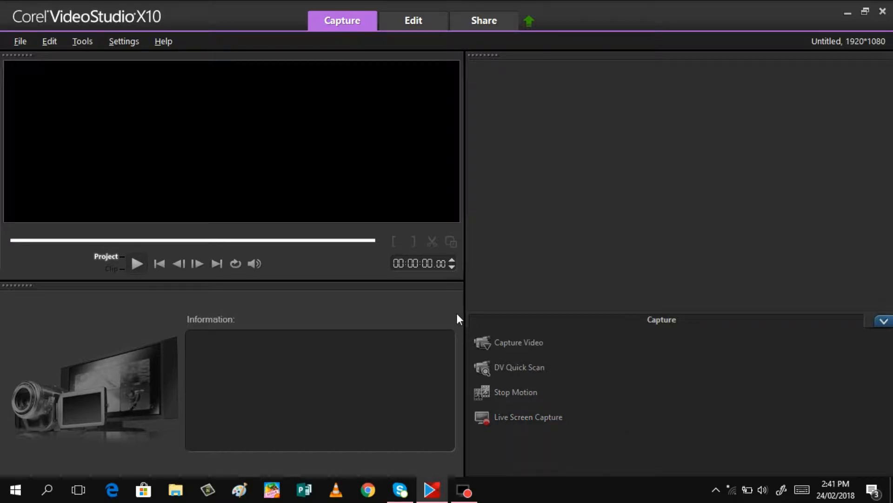
{"action": "left_click", "coordinate": [411, 23]}
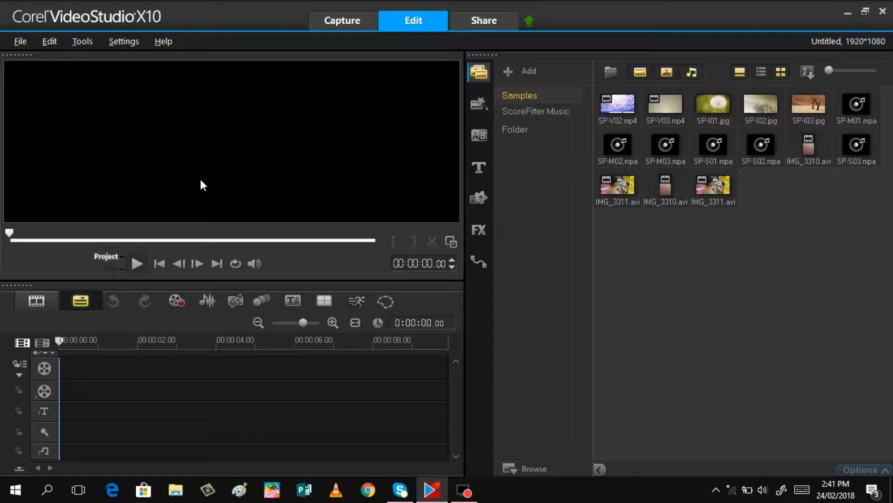
{"action": "left_click", "coordinate": [614, 106]}
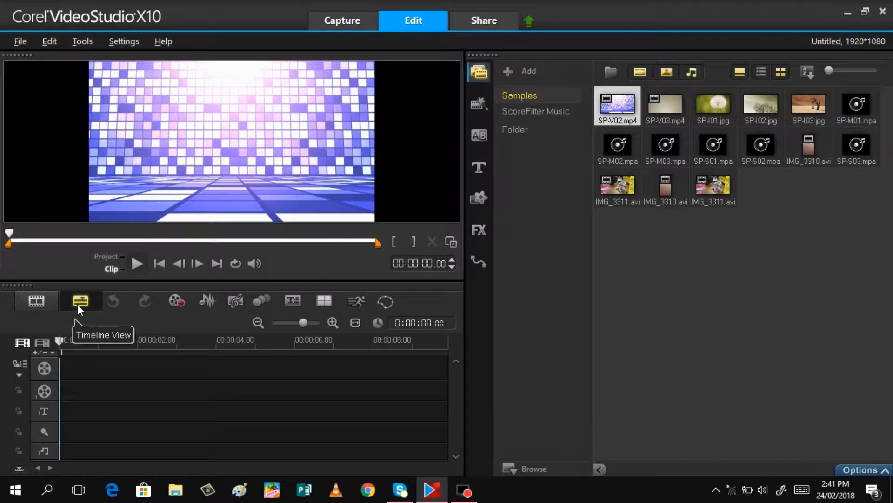
- Compare the storyboard view of the empty project with its timeline view
{"action": "left_click", "coordinate": [38, 303]}
{"action": "left_click", "coordinate": [43, 298]}
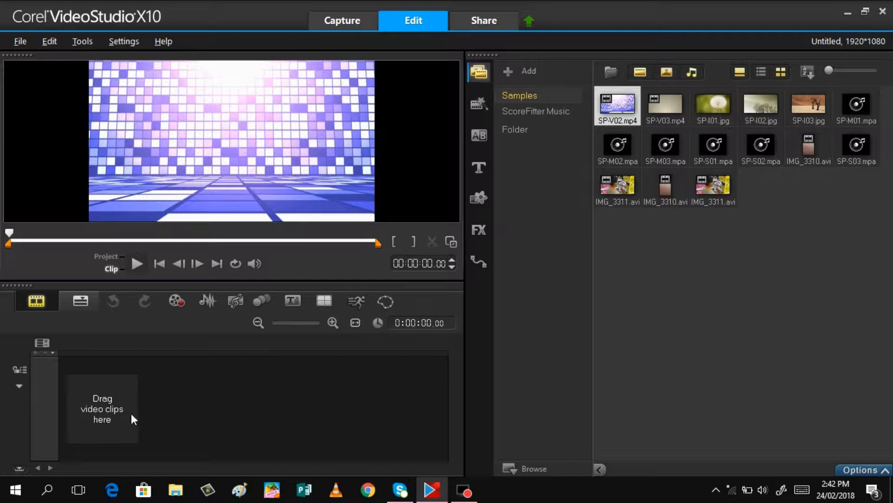
{"action": "left_click", "coordinate": [86, 306]}
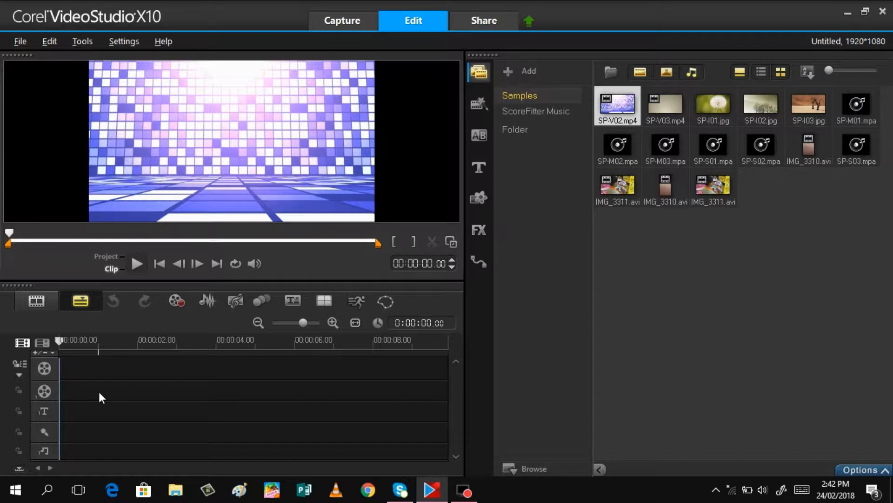
{"action": "left_click", "coordinate": [82, 370]}
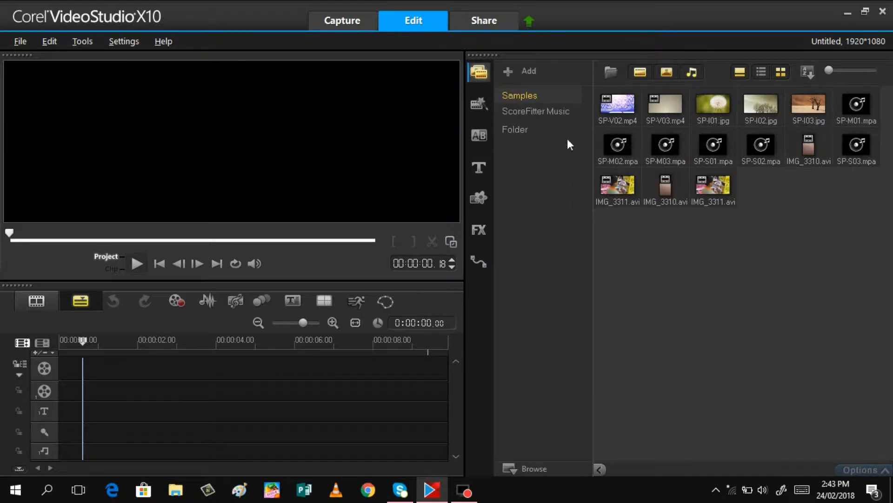
- Look through the library's instant project templates, transitions and title presets
{"action": "left_click", "coordinate": [472, 105]}
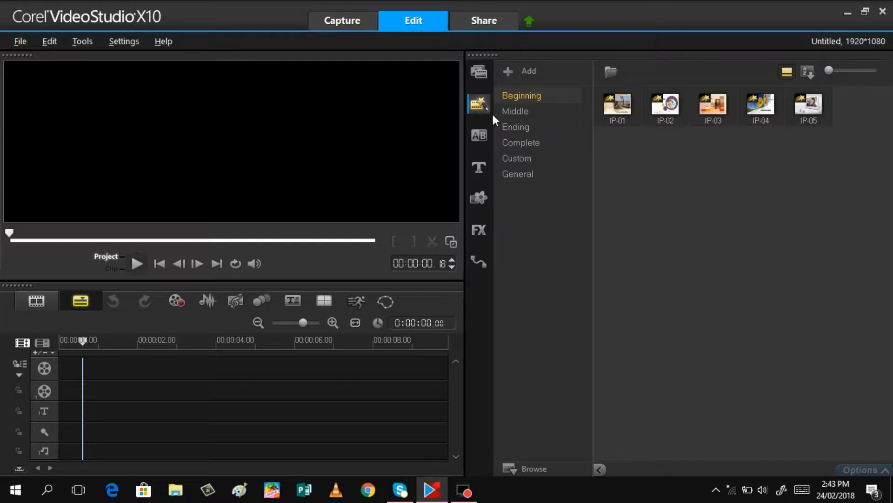
{"action": "left_click", "coordinate": [481, 141]}
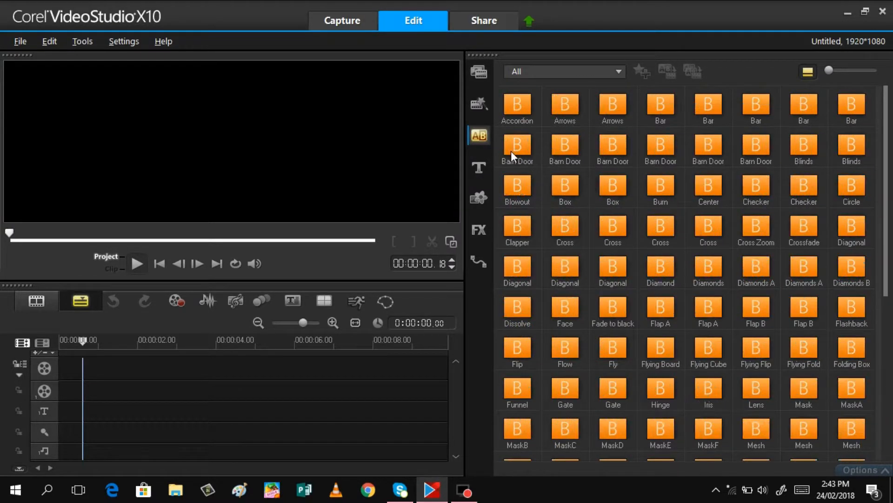
{"action": "left_click", "coordinate": [480, 169]}
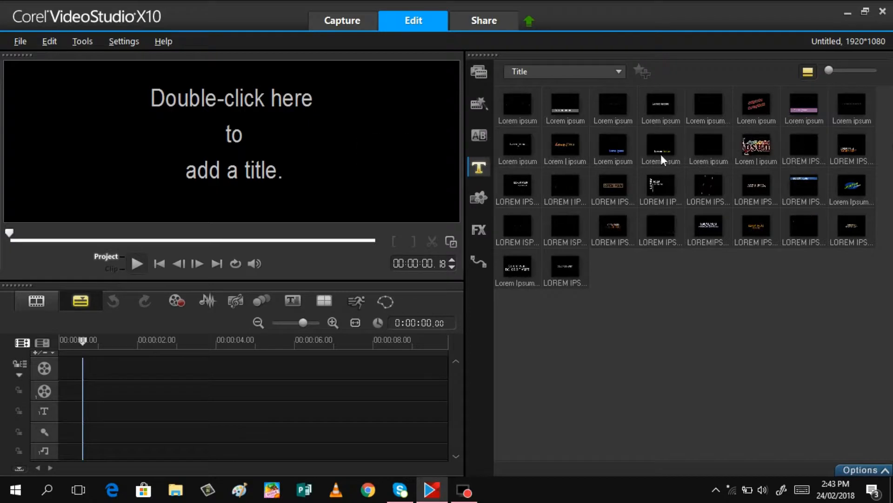
- Examine the library's graphics categories: Color Pattern, Background, Frame, Object and Flash Animation
{"action": "left_click", "coordinate": [481, 200]}
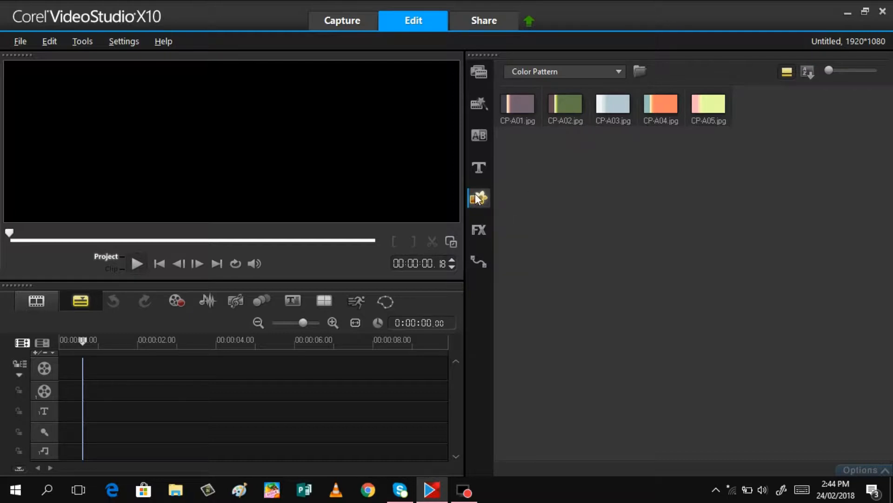
{"action": "left_click", "coordinate": [622, 69]}
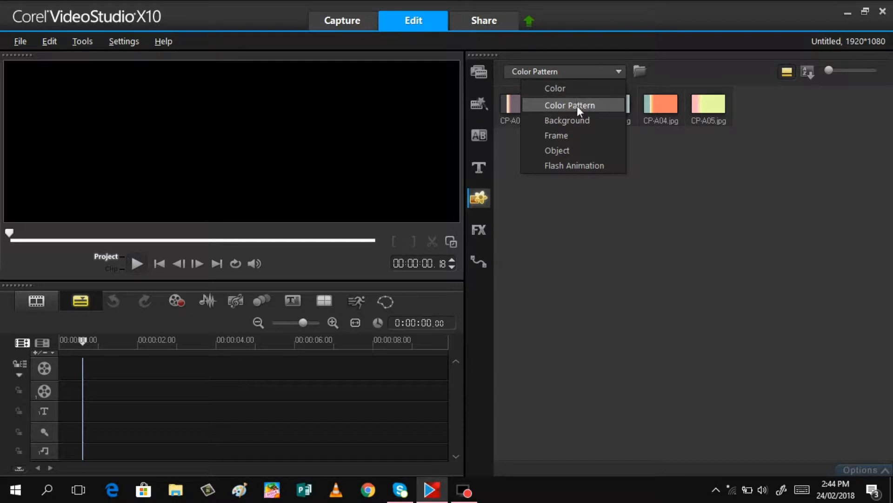
{"action": "left_click", "coordinate": [566, 120]}
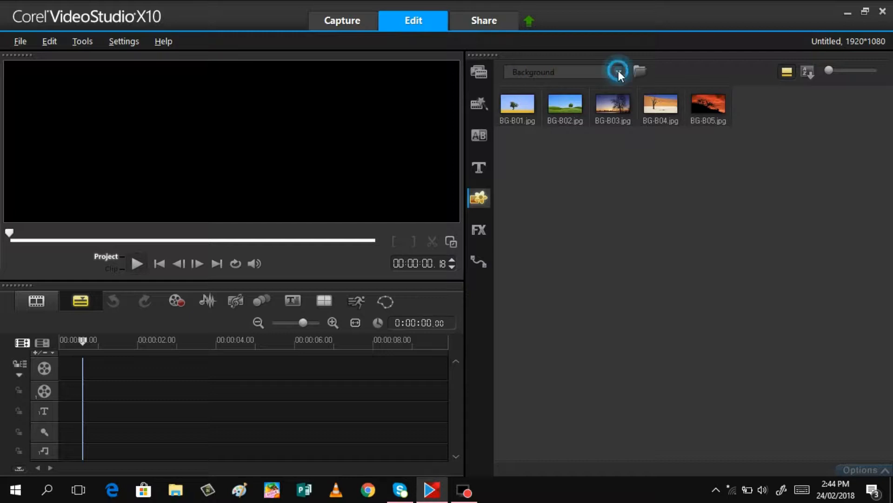
{"action": "left_click", "coordinate": [618, 71]}
{"action": "left_click", "coordinate": [555, 135]}
{"action": "left_click", "coordinate": [619, 72]}
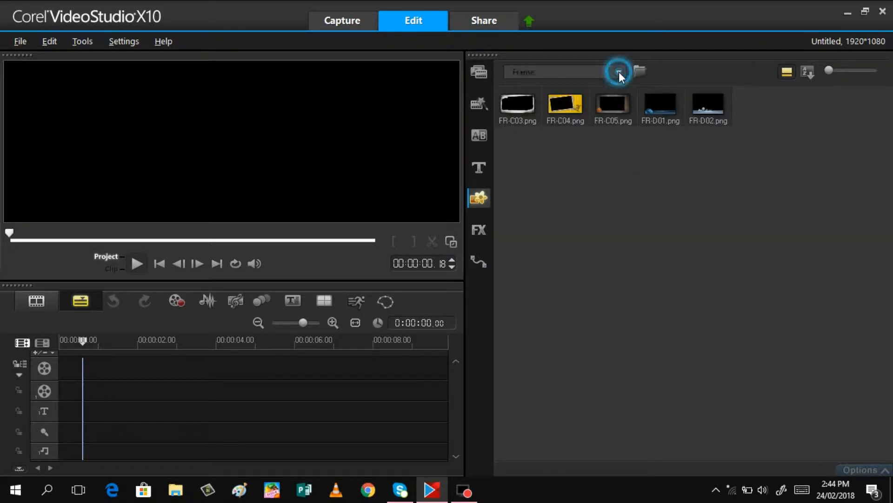
{"action": "left_click", "coordinate": [557, 149]}
{"action": "left_click", "coordinate": [618, 70]}
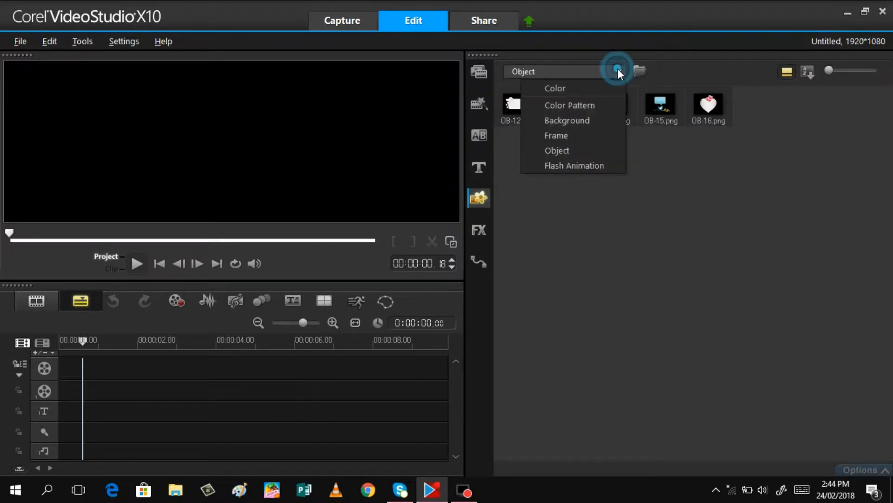
{"action": "left_click", "coordinate": [577, 167]}
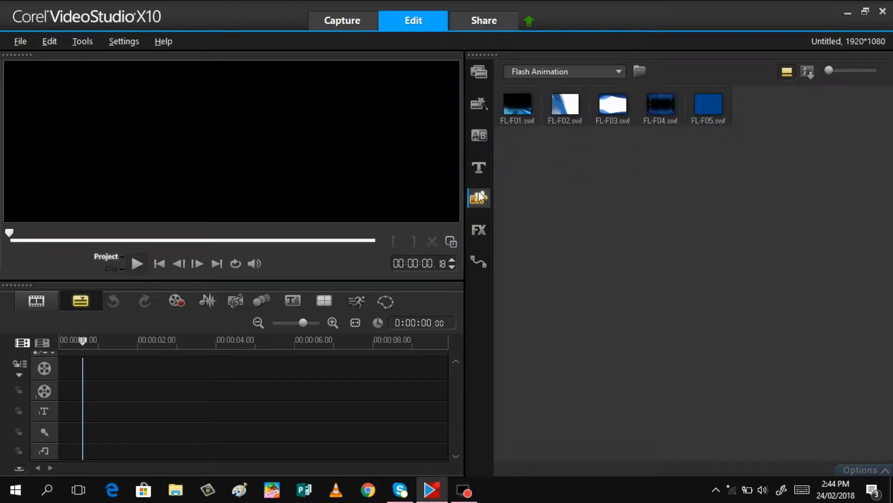
- Look through the video filters and their category list, and open the motion path presets
{"action": "left_click", "coordinate": [476, 231]}
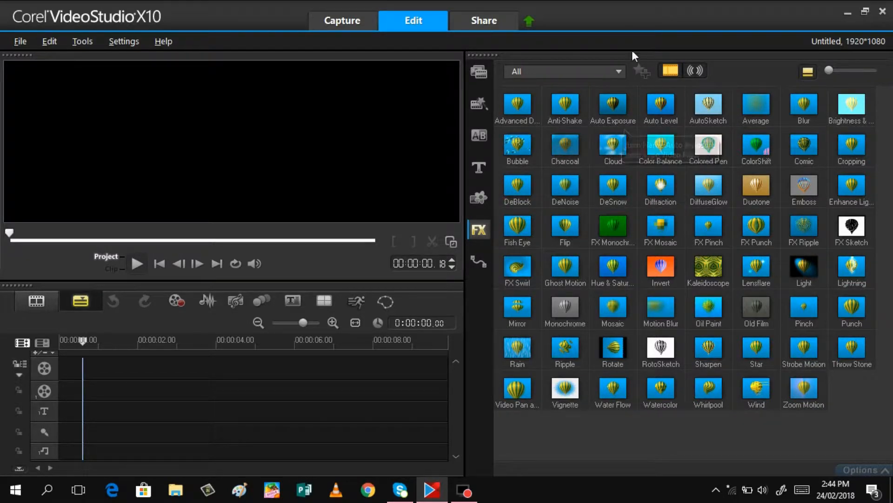
{"action": "left_click", "coordinate": [619, 71]}
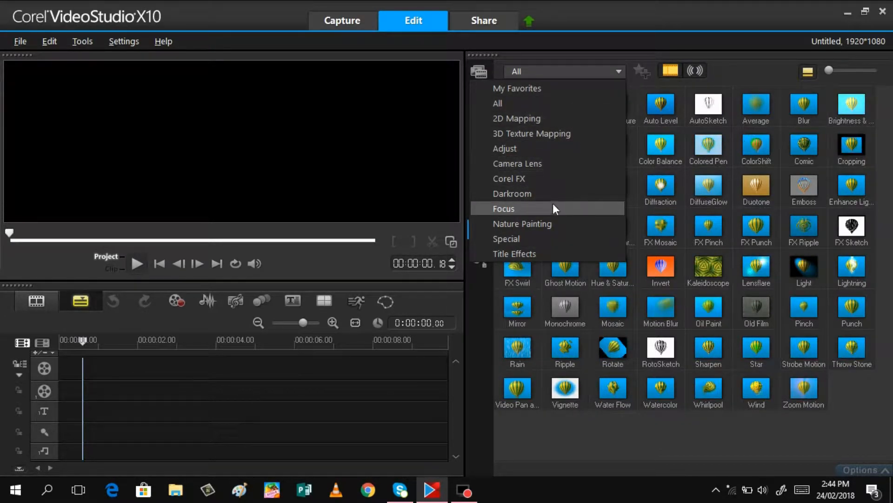
{"action": "left_click", "coordinate": [485, 287]}
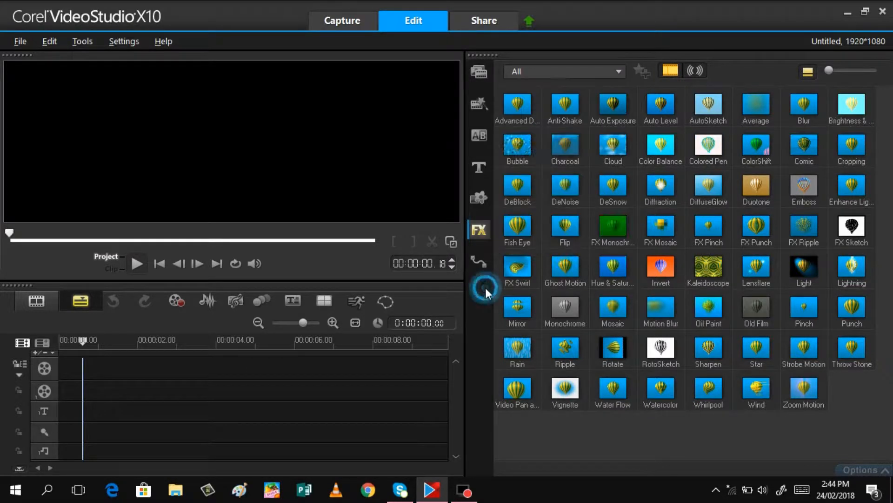
{"action": "left_click", "coordinate": [481, 263]}
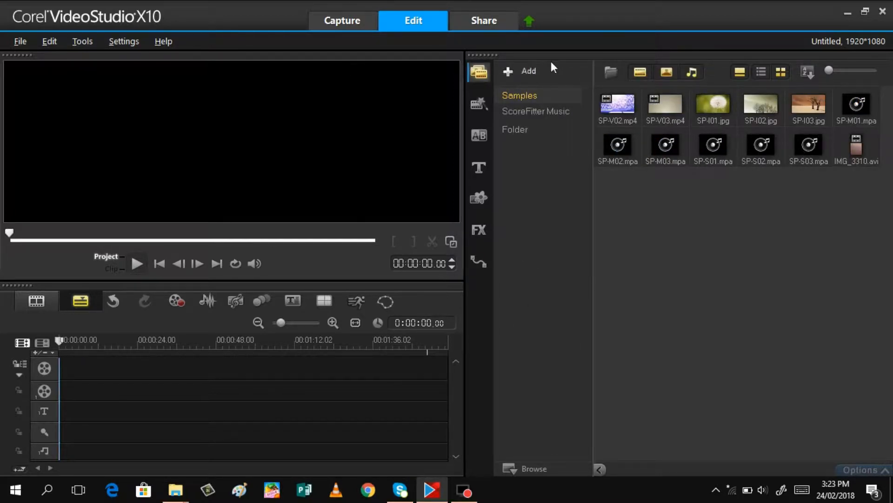
- Import the IMG_3310 video from the FFOutput folder into the Samples media library
{"action": "left_click", "coordinate": [609, 71]}
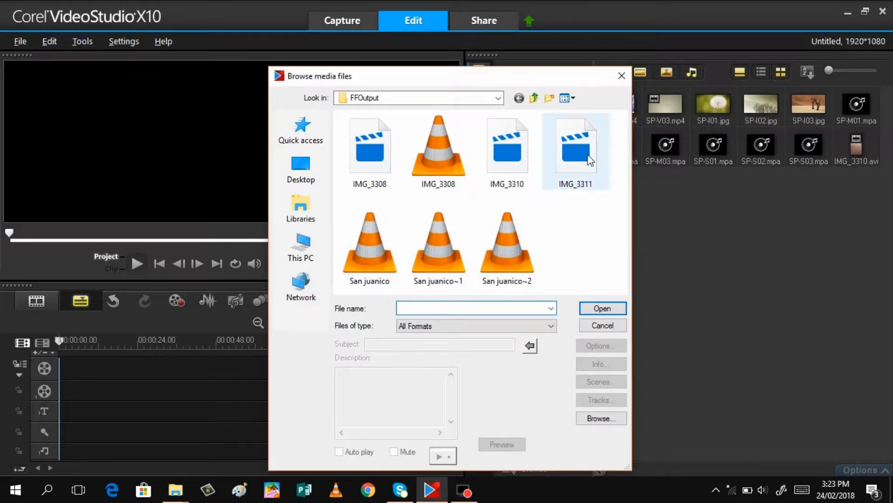
{"action": "left_click", "coordinate": [496, 155]}
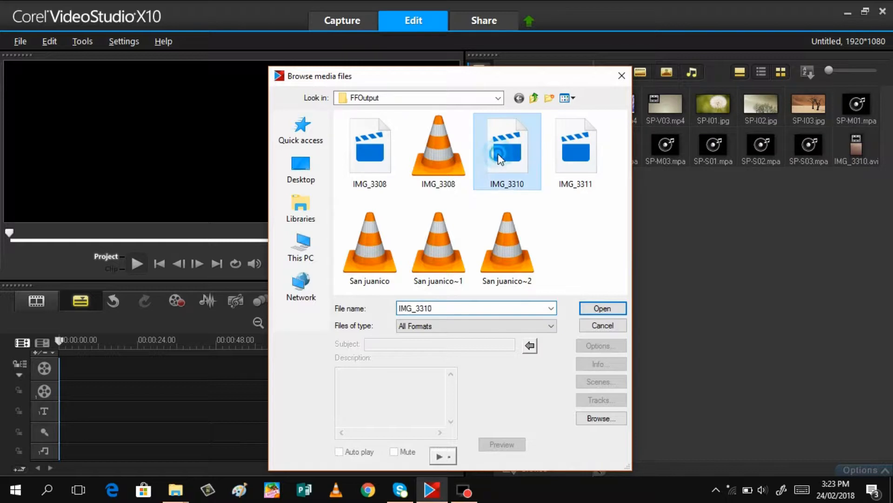
{"action": "left_click", "coordinate": [597, 310]}
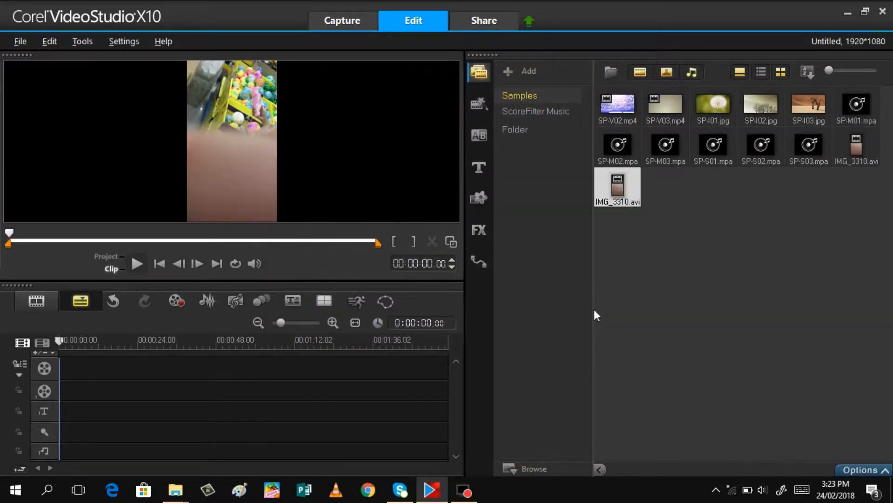
- Add the IMG_3311 video from the FFOutput folder to the media library using File Explorer
{"action": "left_click", "coordinate": [525, 471]}
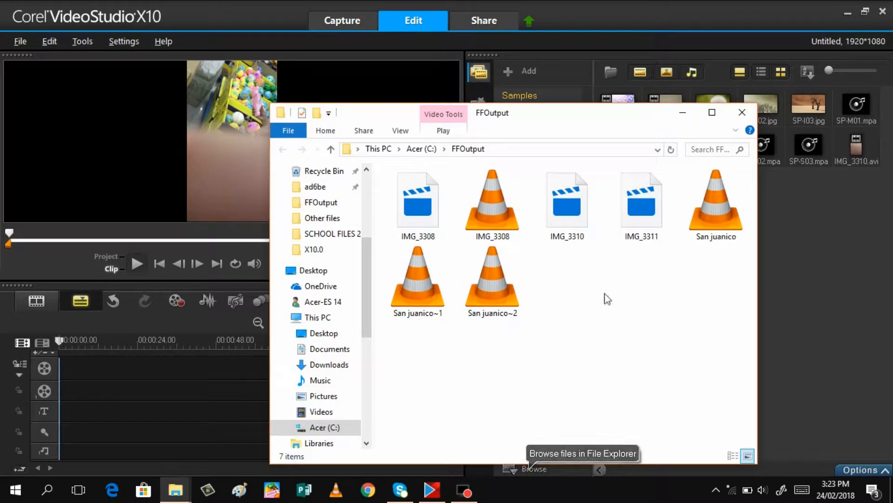
{"action": "left_click", "coordinate": [636, 216]}
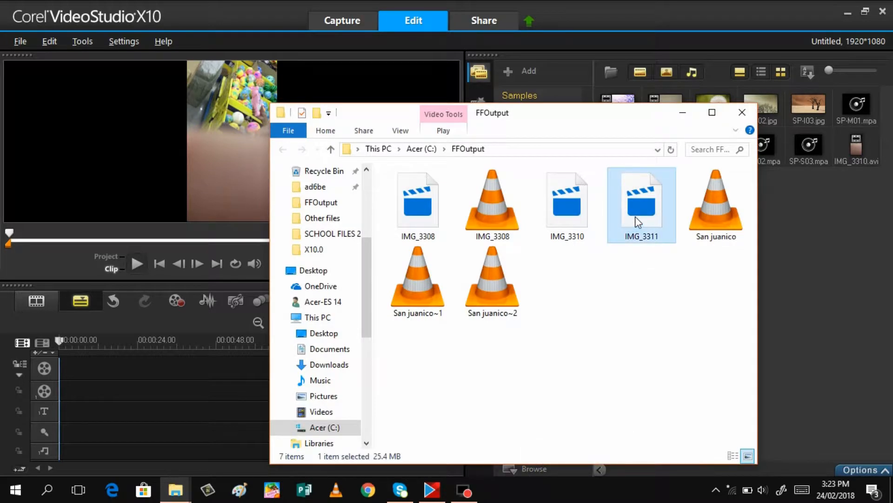
{"action": "left_click_drag", "start_coordinate": [637, 221], "coordinate": [790, 238]}
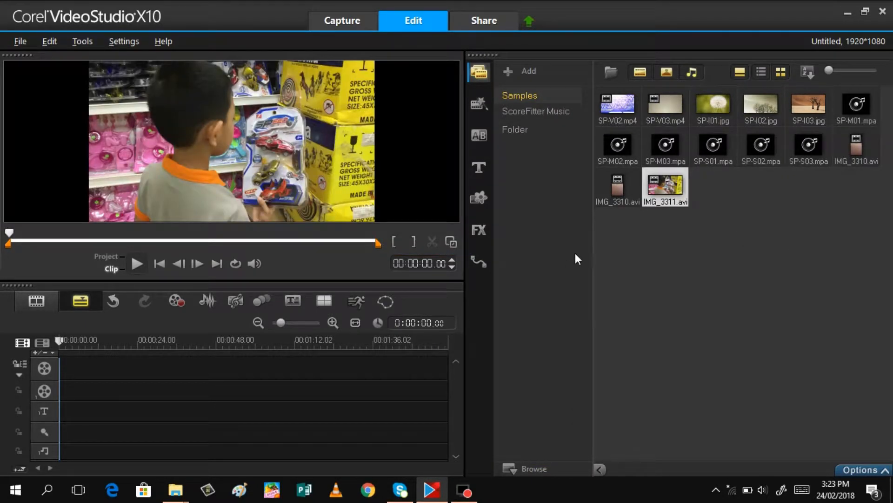
- Place the IMG_3311.avi clip at the start of the main video track
{"action": "left_click", "coordinate": [654, 197]}
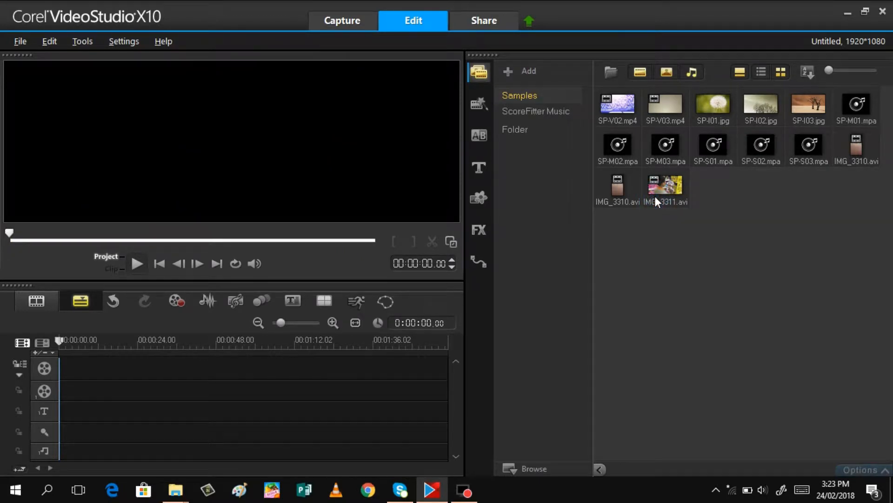
{"action": "left_click", "coordinate": [661, 186]}
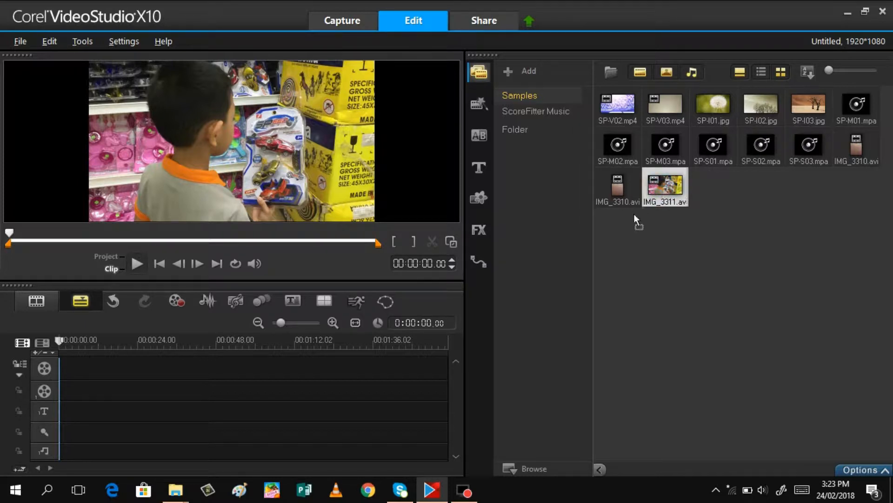
{"action": "left_click_drag", "start_coordinate": [633, 214], "coordinate": [122, 369]}
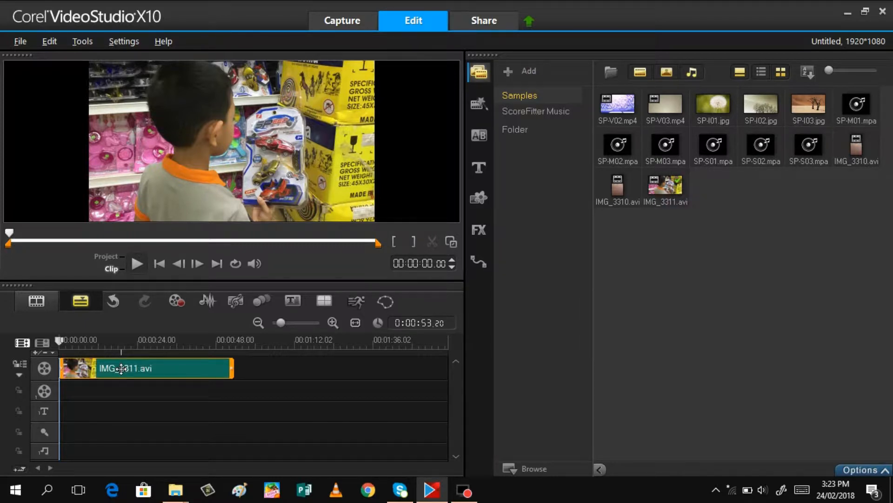
- Play IMG_3311.avi to find the cut point and trim its end to a length of about 31 seconds
{"action": "left_click", "coordinate": [138, 265]}
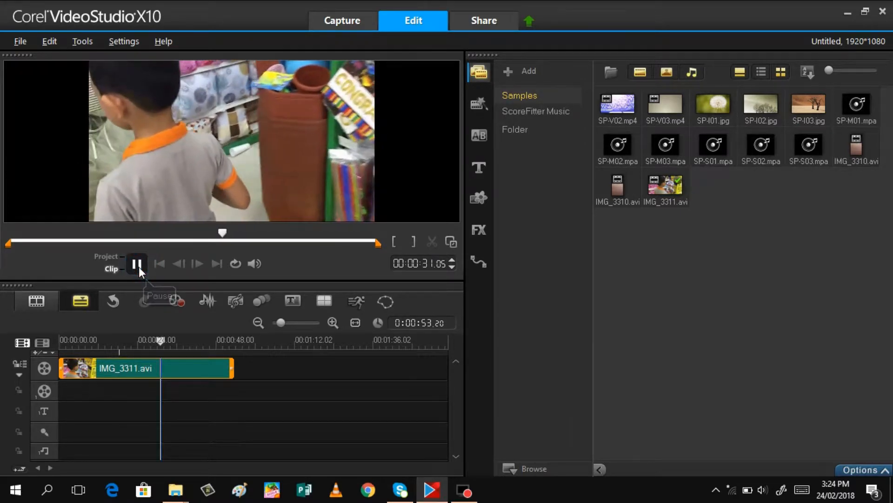
{"action": "left_click", "coordinate": [139, 267]}
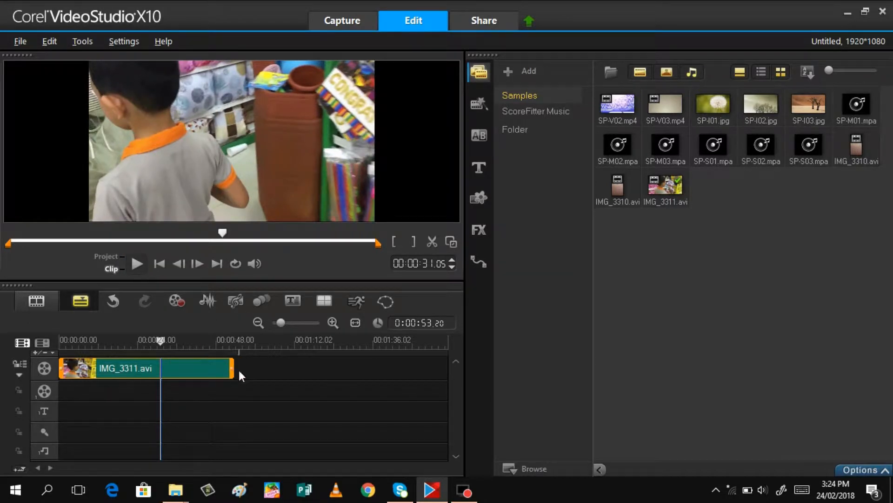
{"action": "left_click_drag", "start_coordinate": [231, 367], "coordinate": [163, 378]}
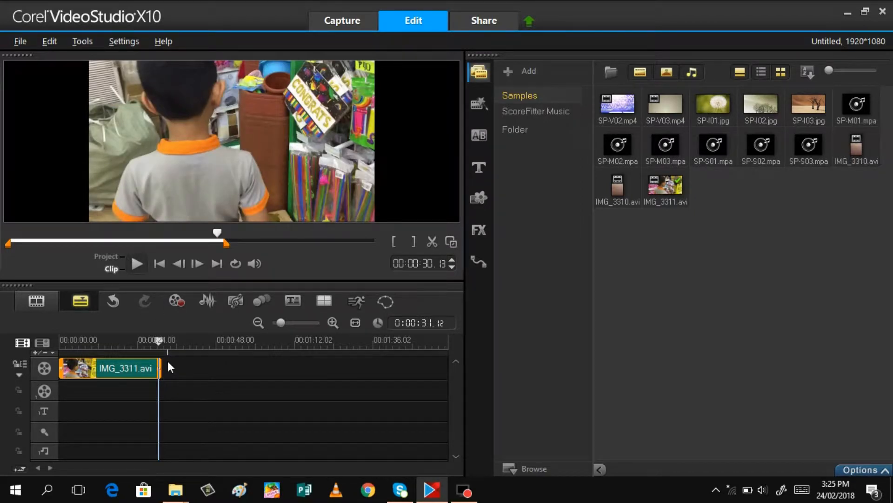
- Place the IMG_3310.avi clip directly after IMG_3311.avi on the main video track
{"action": "left_click", "coordinate": [613, 187]}
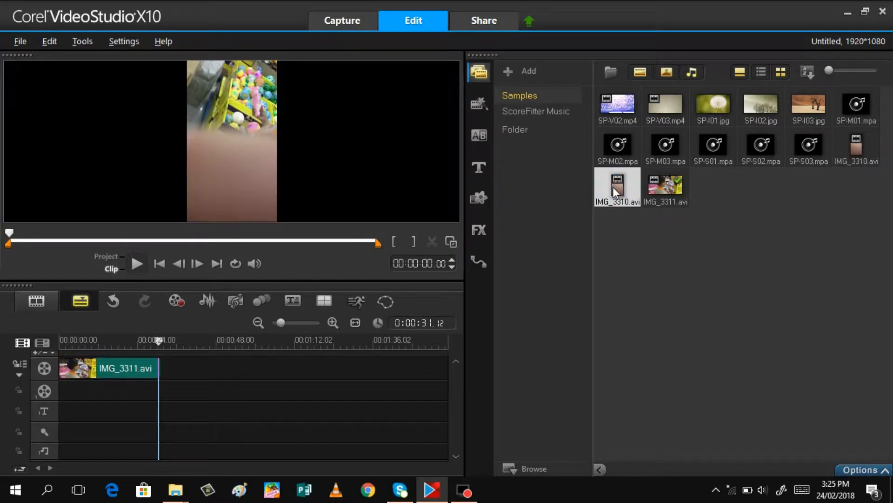
{"action": "left_click_drag", "start_coordinate": [615, 191], "coordinate": [596, 203]}
{"action": "left_click_drag", "start_coordinate": [390, 327], "coordinate": [188, 368]}
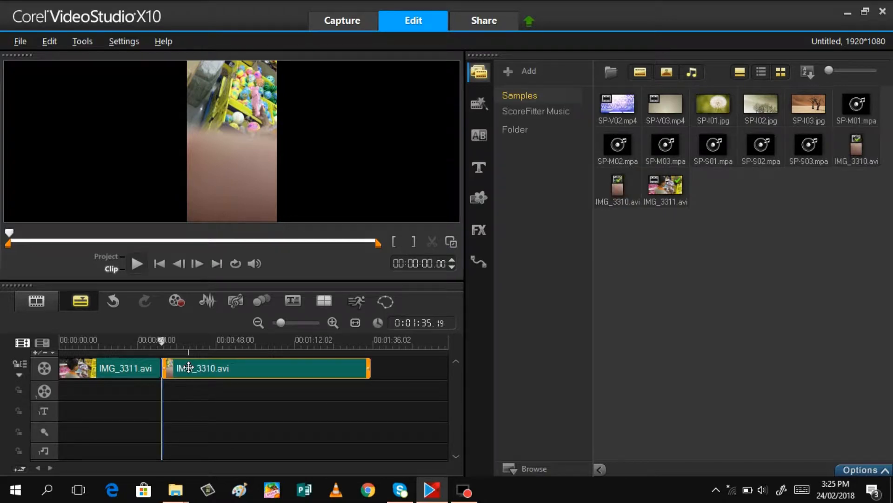
- Rotate the IMG_3310.avi clip 90 degrees left and set its resampling option to Keep aspect ratio (no letterbox)
{"action": "left_click", "coordinate": [135, 267]}
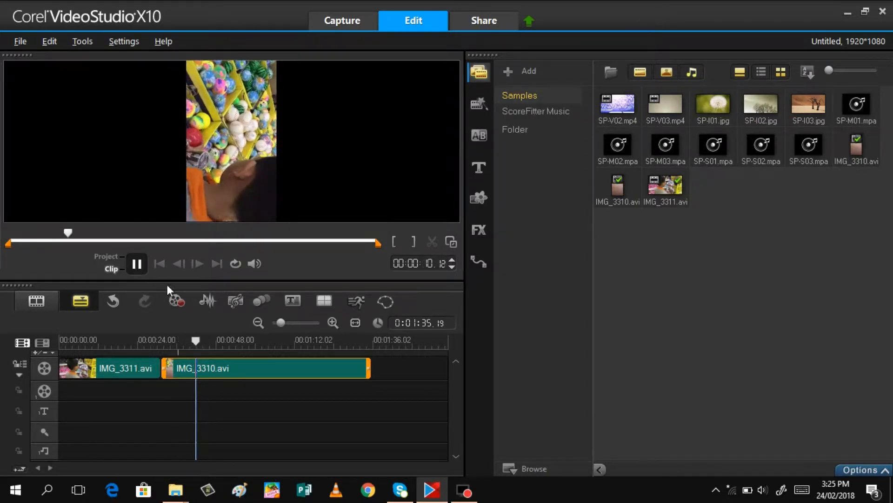
{"action": "left_click", "coordinate": [136, 267]}
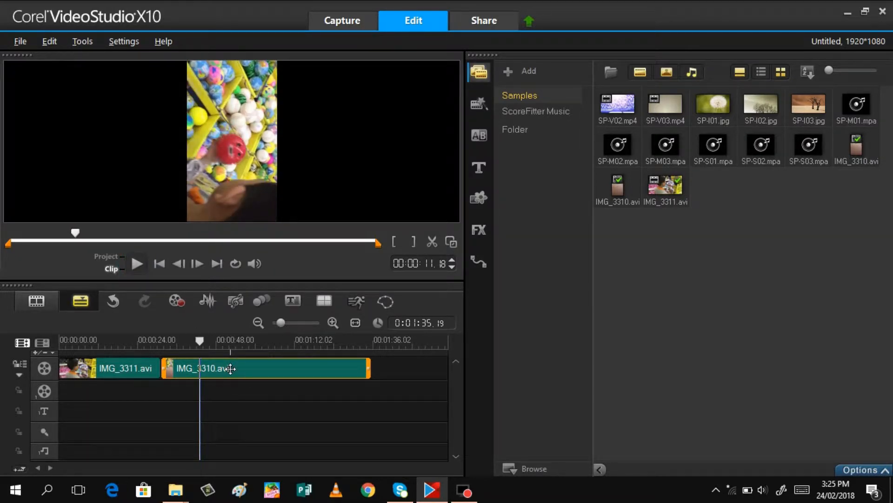
{"action": "double_click", "coordinate": [231, 369]}
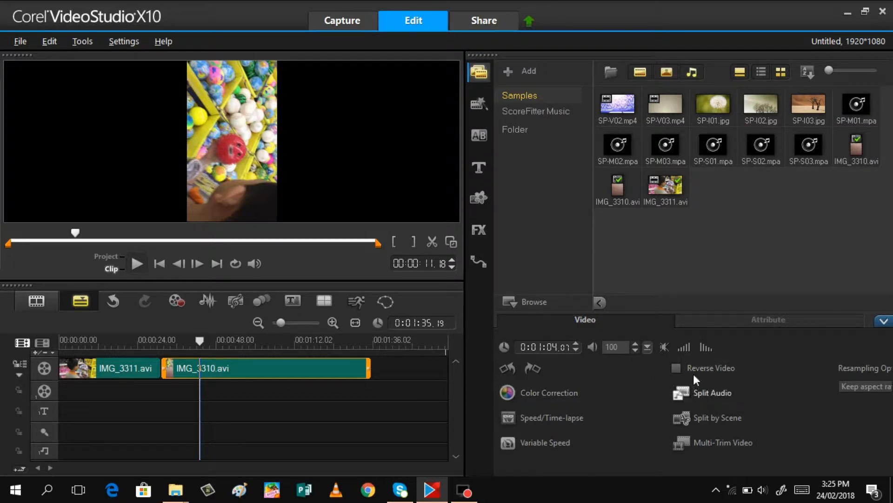
{"action": "left_click", "coordinate": [507, 370]}
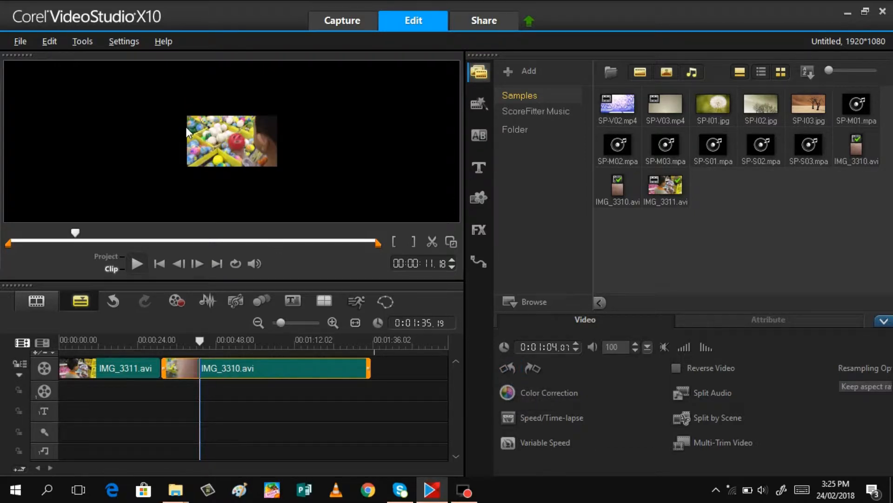
{"action": "left_click", "coordinate": [864, 387]}
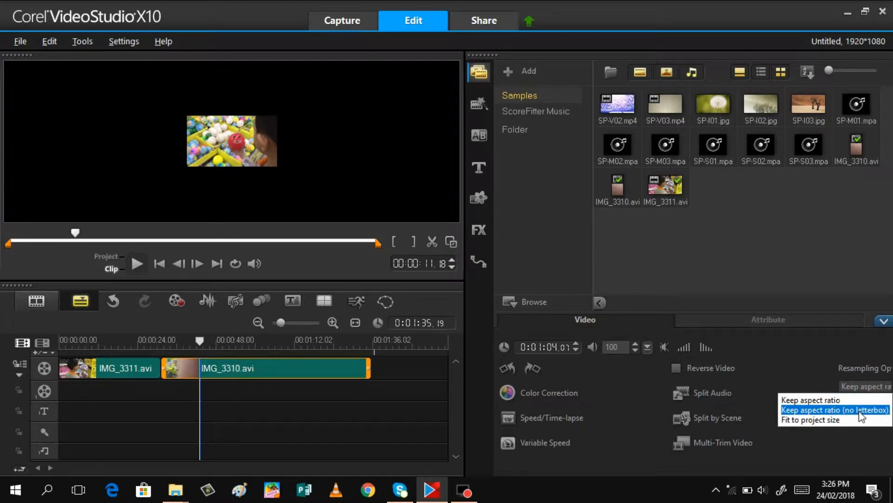
{"action": "left_click", "coordinate": [860, 410]}
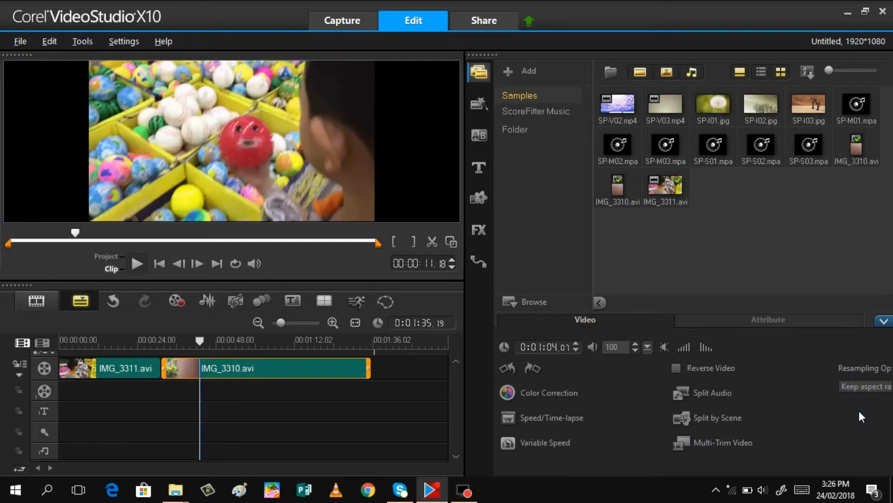
- Play IMG_3310.avi to find the first cut point and split the clip at 00:00:37.04
{"action": "left_click", "coordinate": [140, 261]}
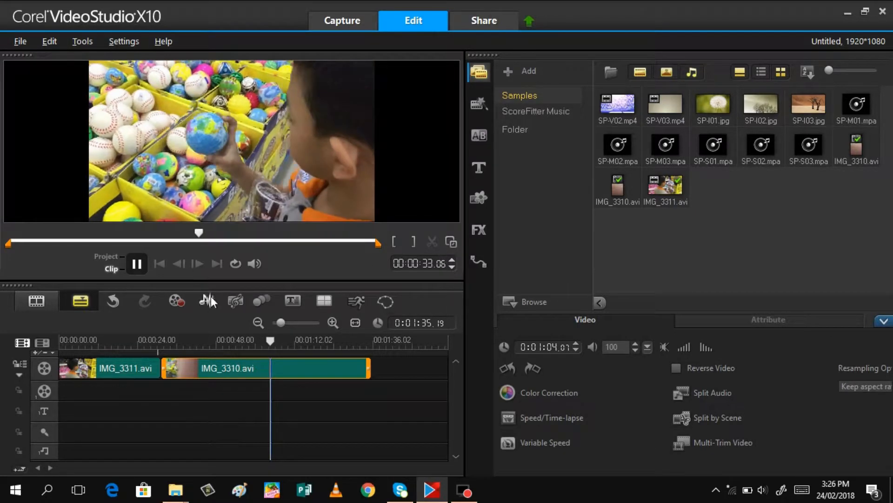
{"action": "left_click", "coordinate": [141, 266]}
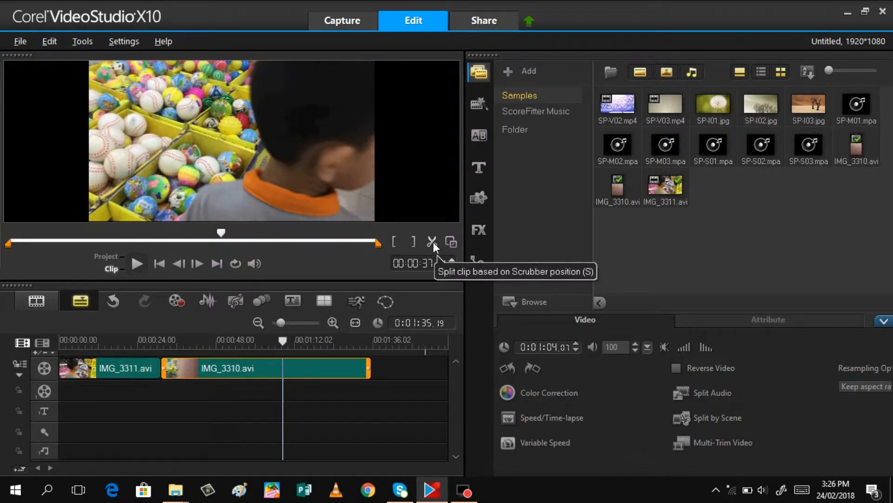
{"action": "left_click", "coordinate": [432, 241]}
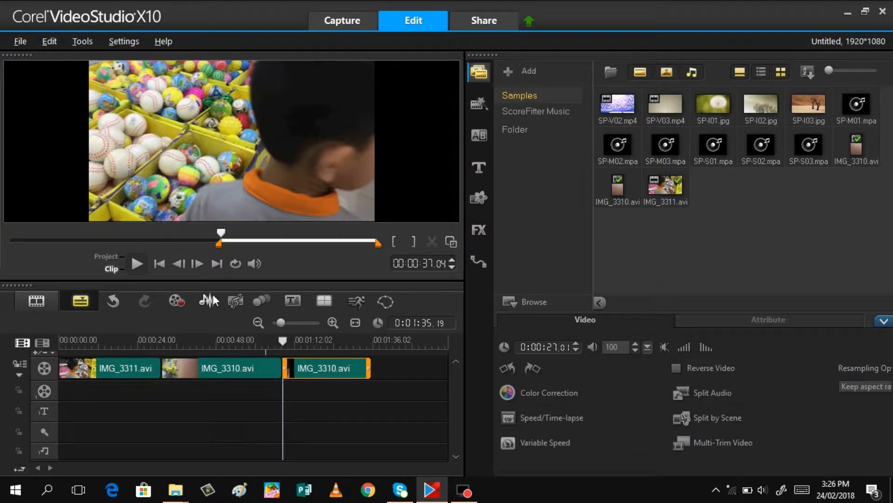
- Split the second part of IMG_3310.avi at 00:00:39.22 and delete the short segment between the two cuts
{"action": "left_click", "coordinate": [133, 261]}
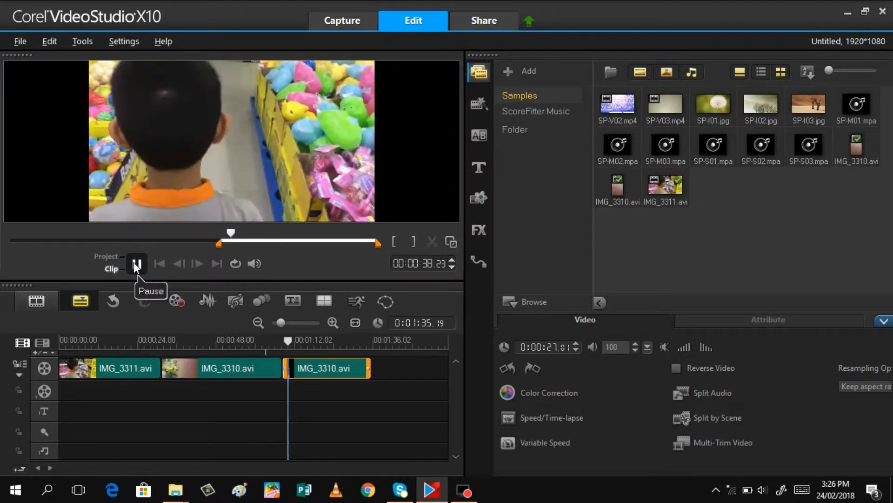
{"action": "left_click", "coordinate": [133, 262]}
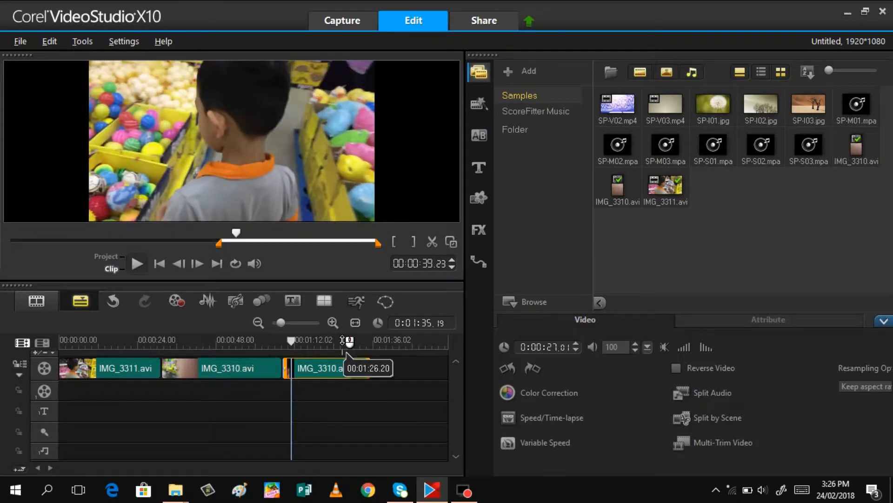
{"action": "left_click", "coordinate": [431, 243]}
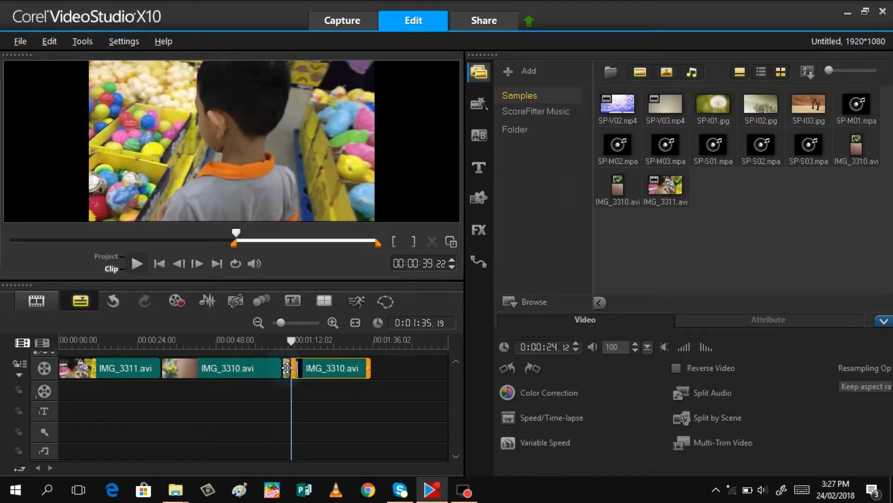
{"action": "left_click", "coordinate": [287, 368]}
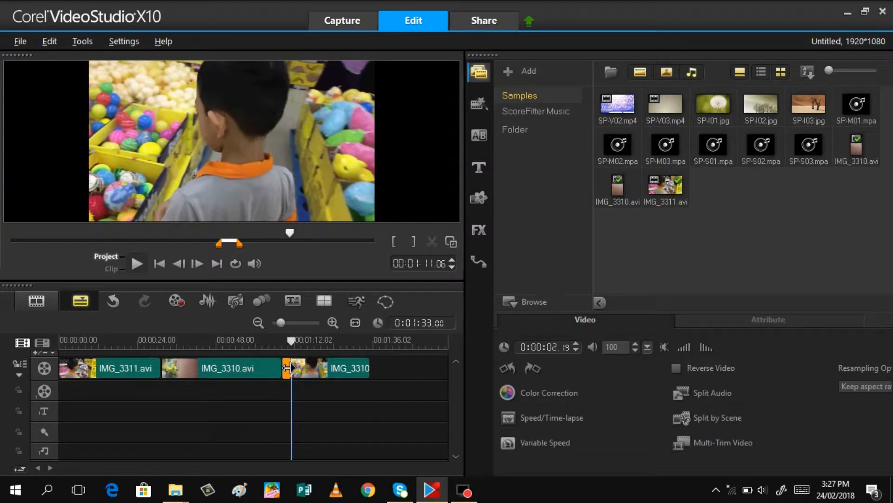
{"action": "key", "text": "Delete"}
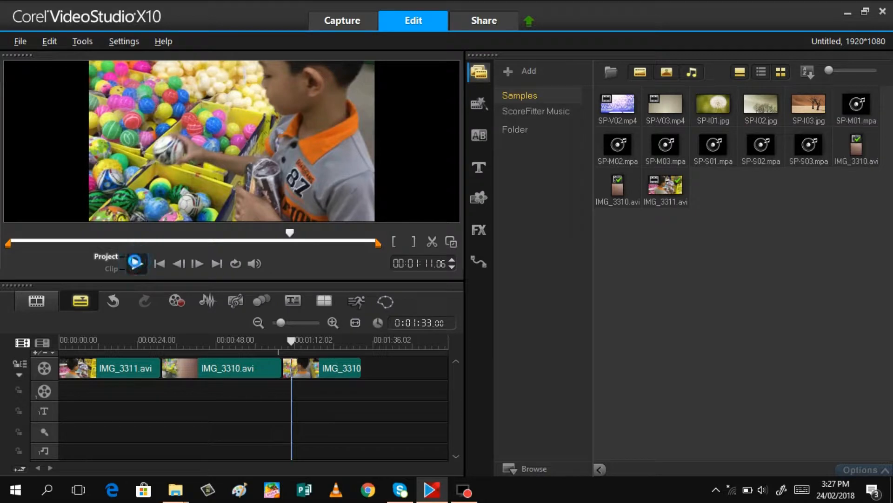
{"action": "left_click", "coordinate": [136, 263]}
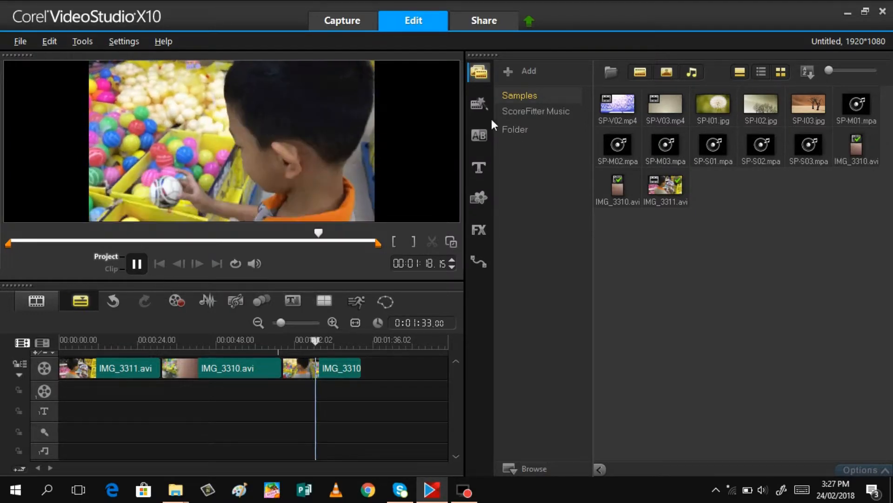
- Add the Flying Flip transition from the 3D category between IMG_3311.avi and IMG_3310.avi
{"action": "left_click", "coordinate": [481, 136]}
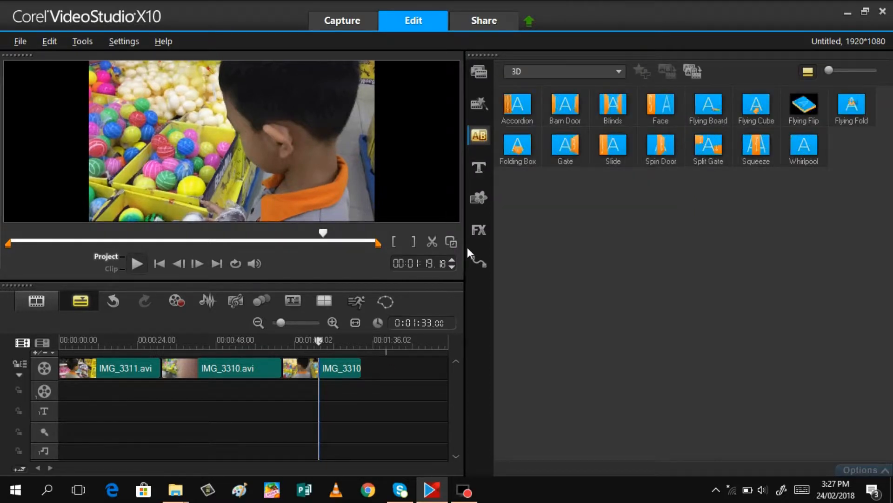
{"action": "left_click", "coordinate": [619, 72]}
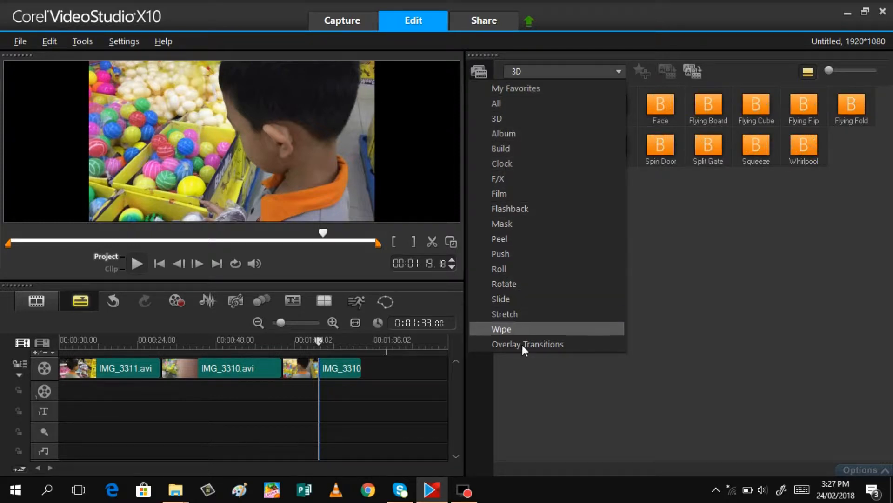
{"action": "left_click", "coordinate": [510, 121]}
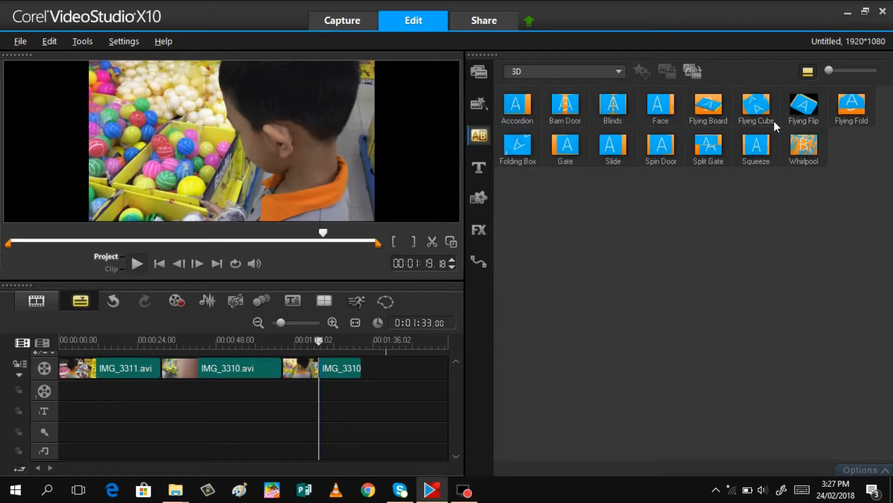
{"action": "left_click", "coordinate": [804, 105]}
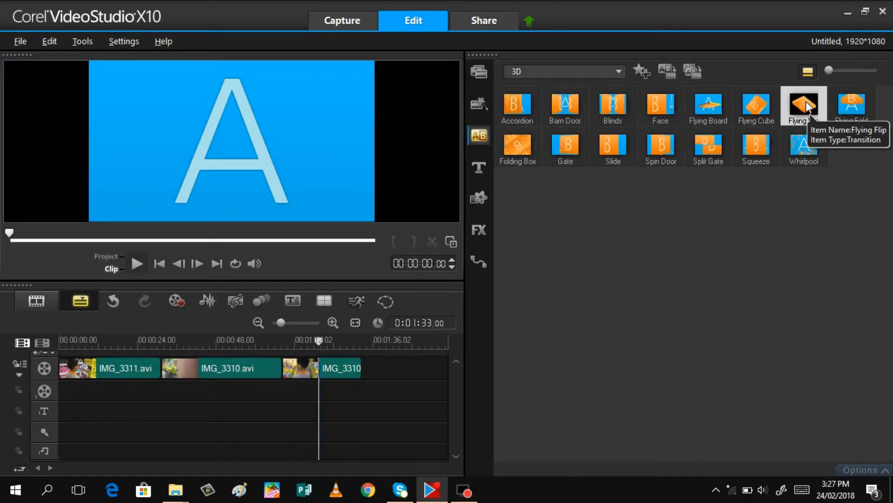
{"action": "double_click", "coordinate": [806, 102]}
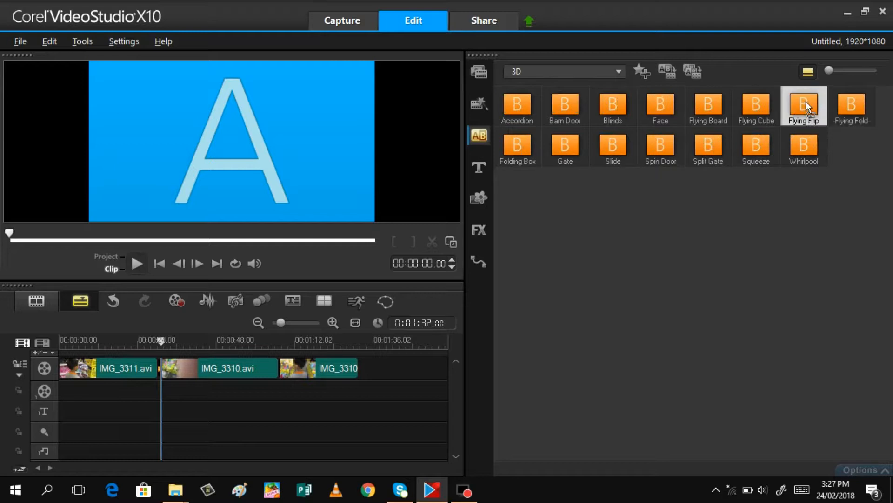
- Preview the Flying Flip transition and place it at the start of the main video track, before IMG_3311.avi
{"action": "left_click_drag", "start_coordinate": [807, 107], "coordinate": [58, 367]}
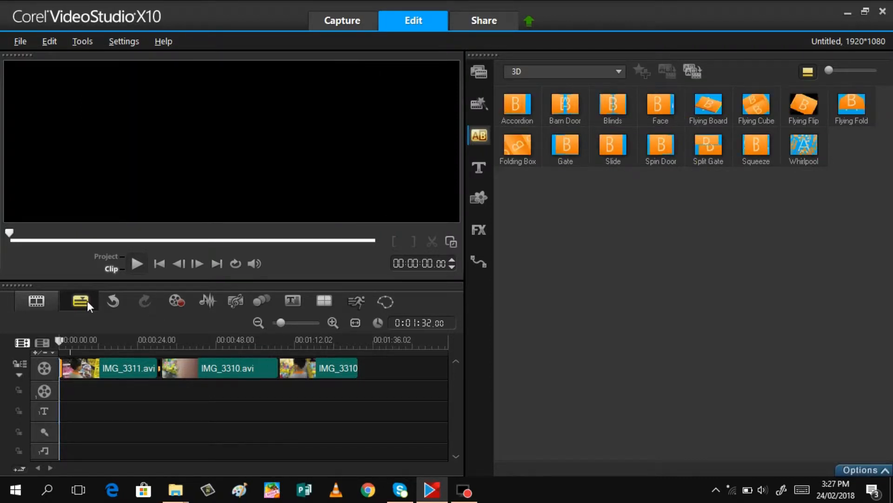
{"action": "left_click", "coordinate": [105, 257]}
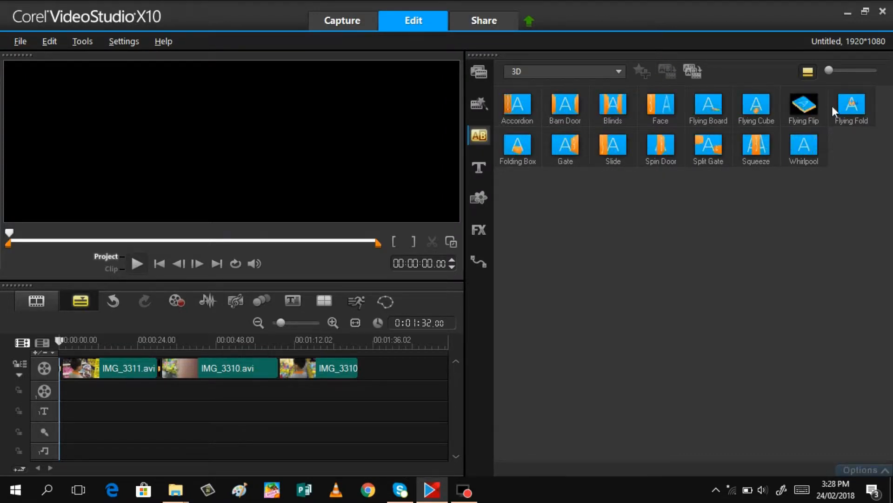
{"action": "left_click", "coordinate": [809, 113]}
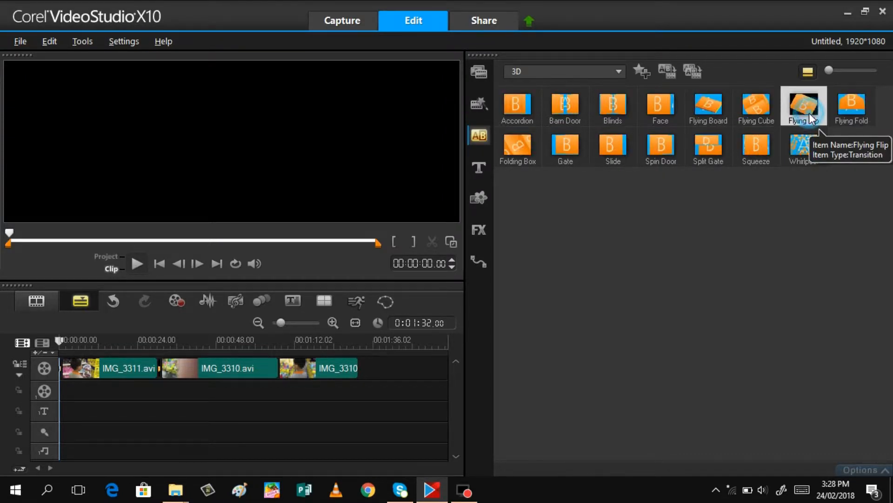
{"action": "left_click", "coordinate": [134, 263]}
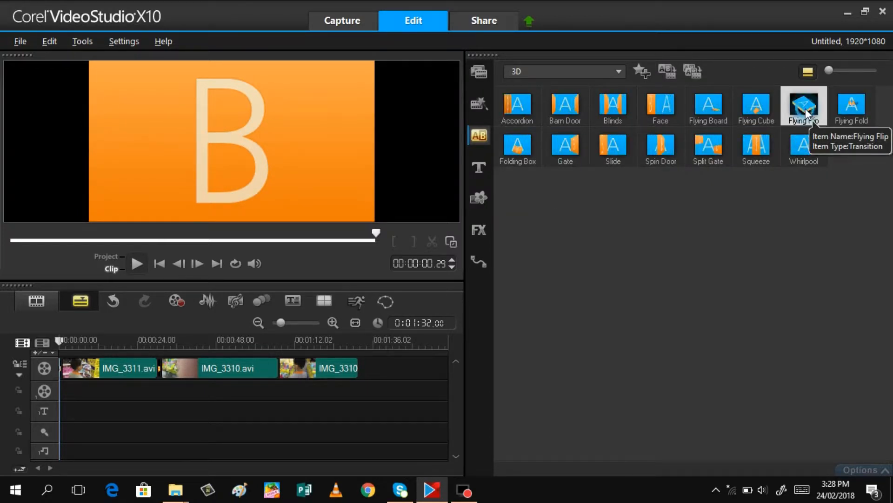
{"action": "left_click_drag", "start_coordinate": [806, 114], "coordinate": [60, 369]}
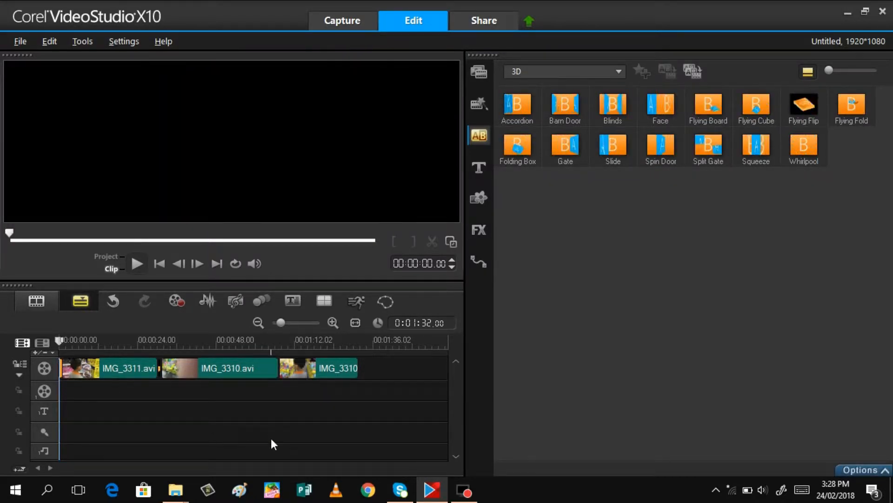
- Play the opening transition on its own, and play the whole project from the start to review it
{"action": "left_click", "coordinate": [129, 266]}
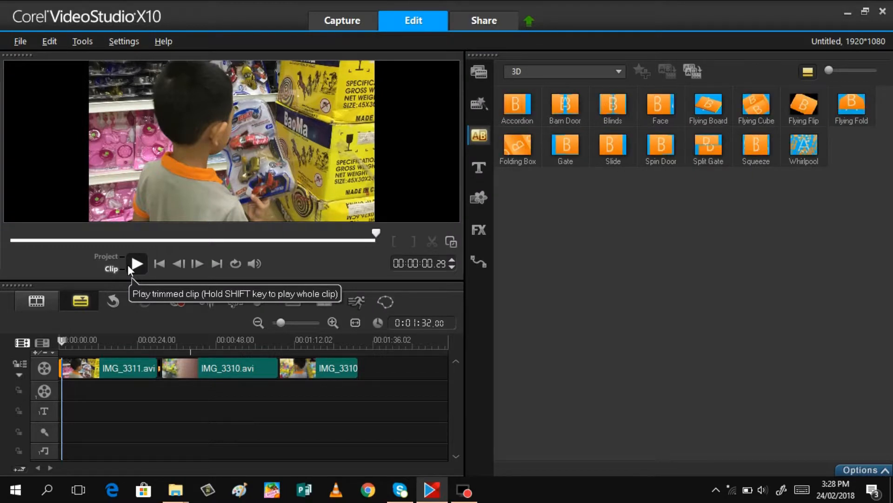
{"action": "left_click", "coordinate": [106, 255]}
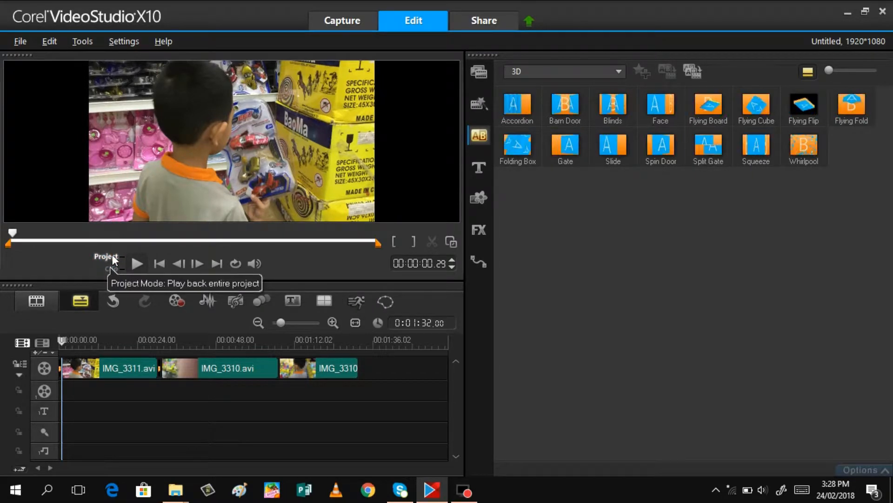
{"action": "left_click_drag", "start_coordinate": [12, 235], "coordinate": [9, 234]}
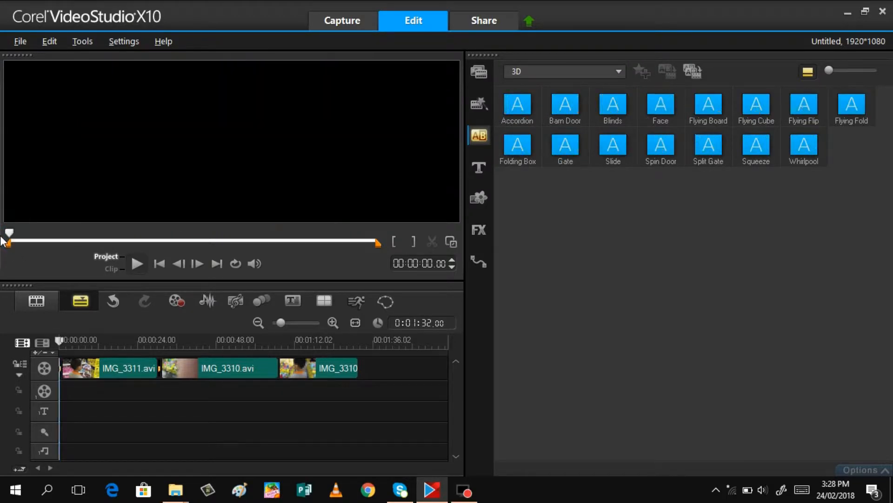
{"action": "left_click", "coordinate": [135, 265]}
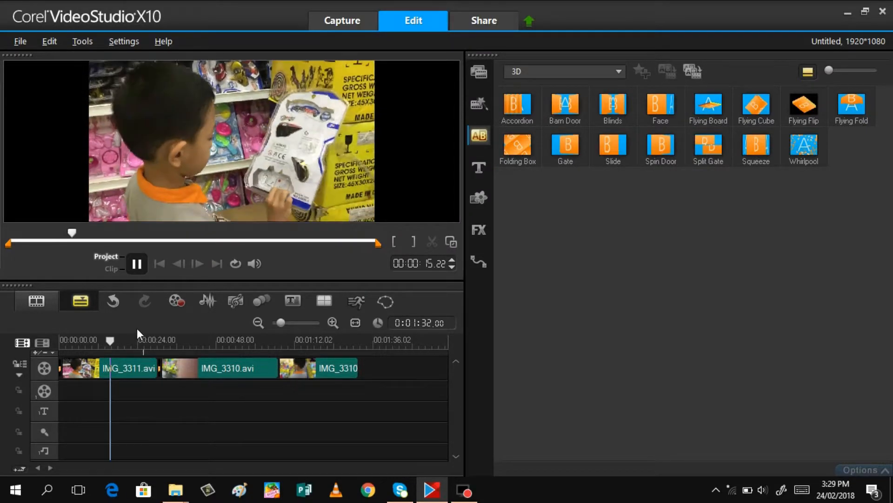
{"action": "left_click", "coordinate": [136, 264]}
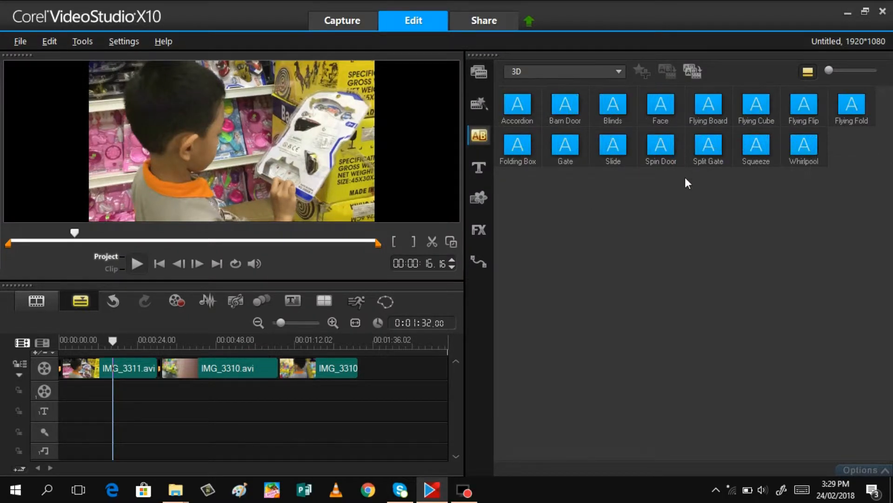
- Preview the Cross transition from the Film category and place it between IMG_3311.avi and the first IMG_3310.avi segment
{"action": "left_click", "coordinate": [617, 72]}
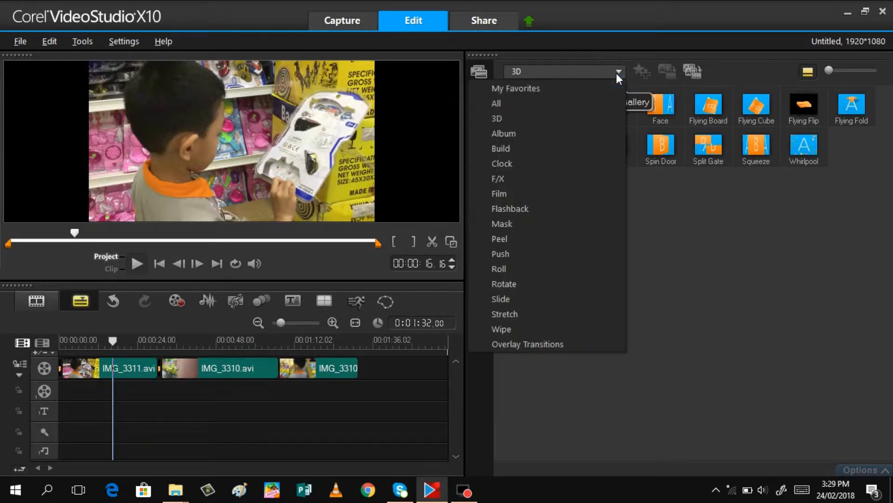
{"action": "left_click", "coordinate": [507, 197]}
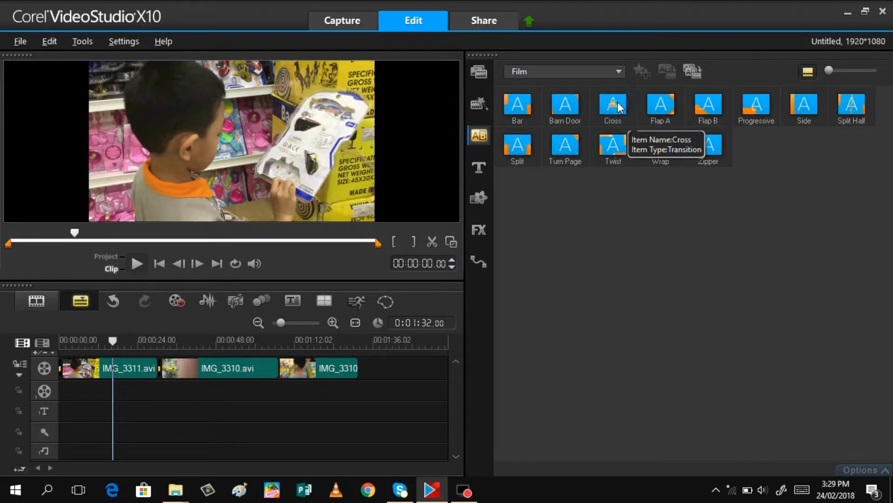
{"action": "left_click", "coordinate": [615, 104]}
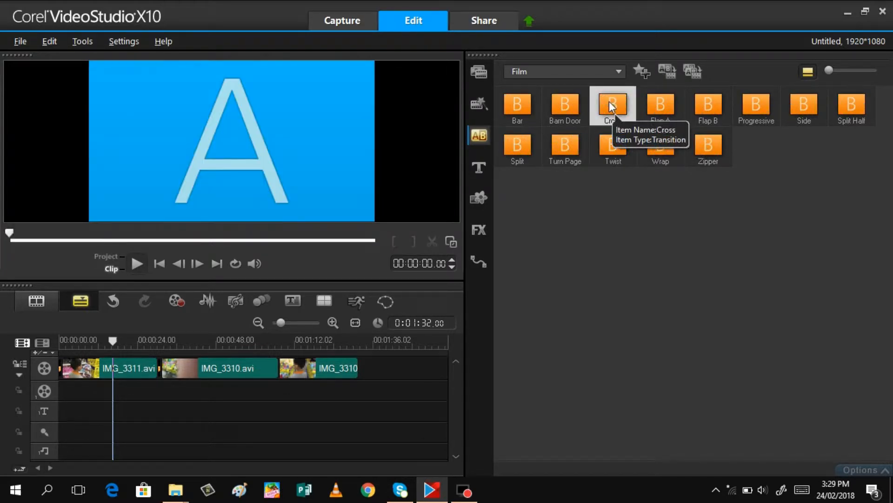
{"action": "left_click", "coordinate": [133, 269]}
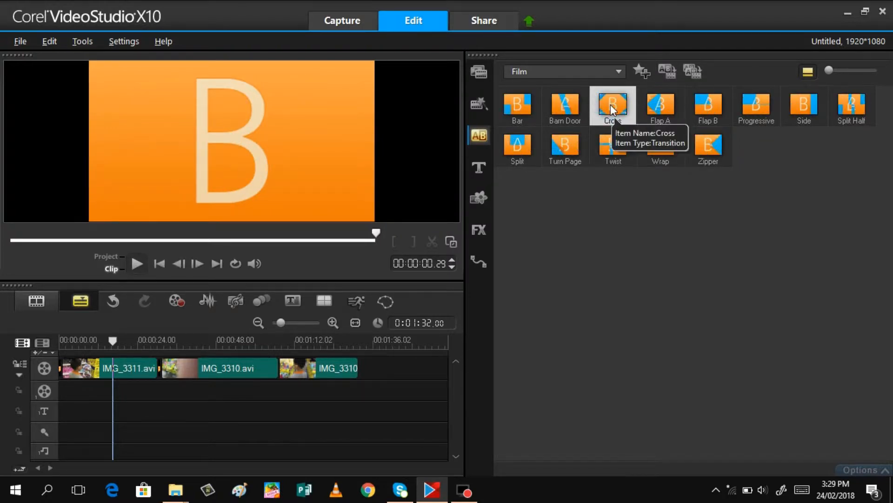
{"action": "mouse_move", "coordinate": [611, 109]}
{"action": "left_mouse_down"}
{"action": "mouse_move", "coordinate": [330, 300]}
{"action": "mouse_move", "coordinate": [153, 381]}
{"action": "mouse_move", "coordinate": [155, 367]}
{"action": "left_mouse_up"}
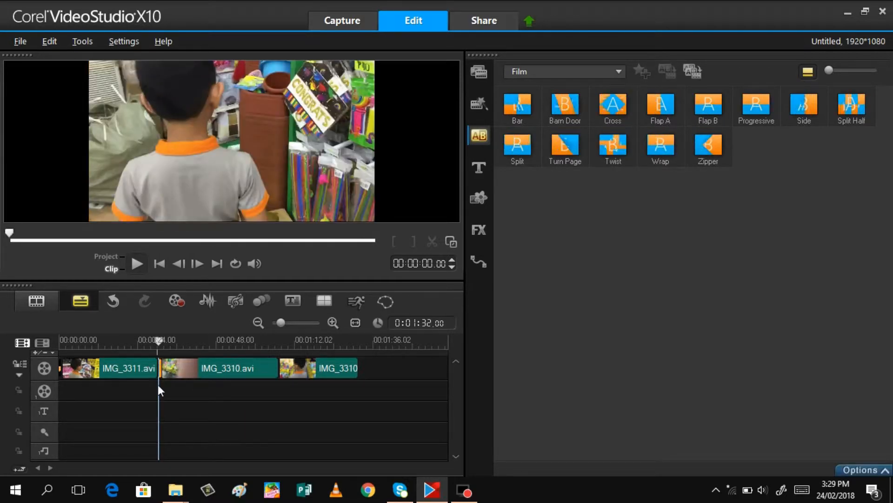
- Play the Cross transition on the timeline and look at the Flashback transition category
{"action": "left_click", "coordinate": [137, 264]}
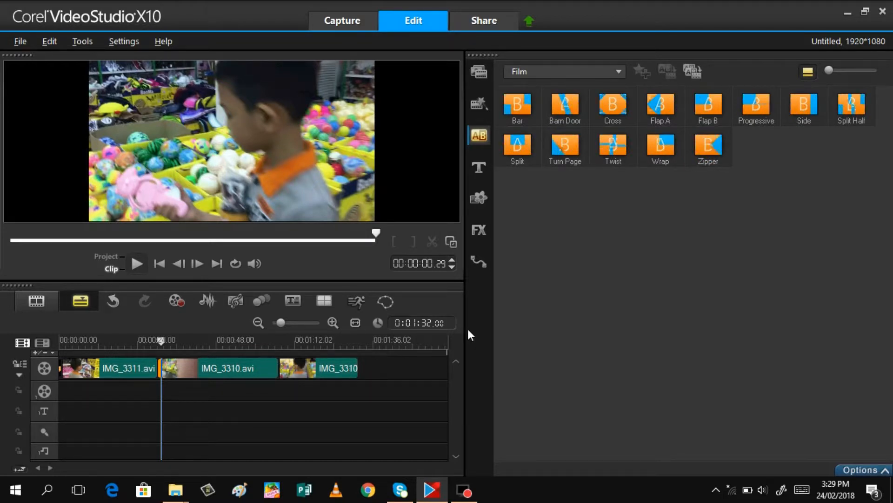
{"action": "left_click", "coordinate": [618, 71]}
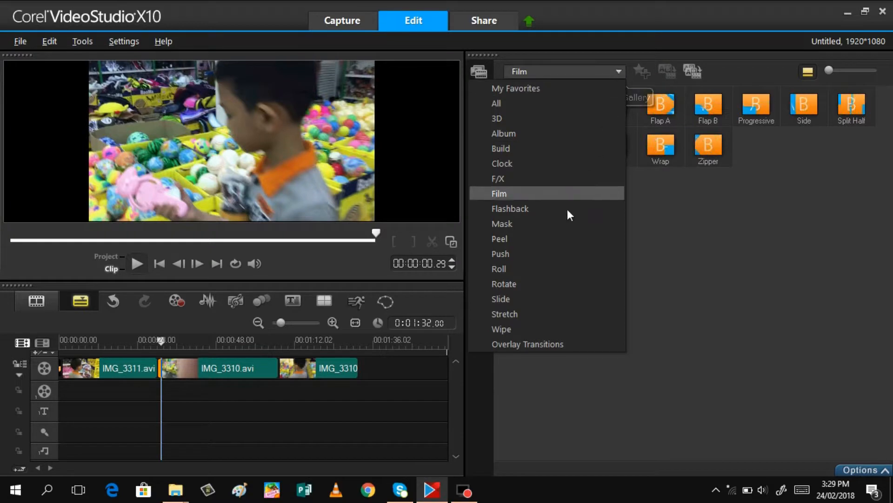
{"action": "left_click", "coordinate": [518, 211]}
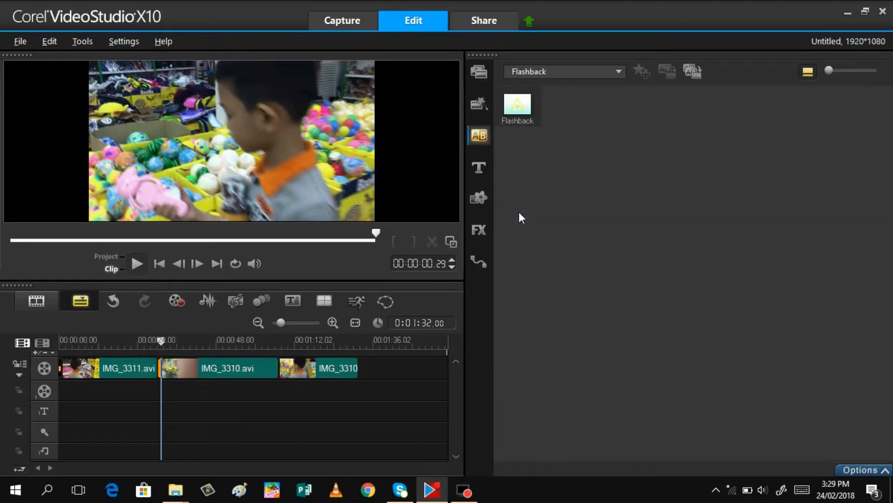
- Preview the Strips transition from the Push category, place it between the two IMG_3310.avi segments and play it
{"action": "left_click", "coordinate": [619, 72]}
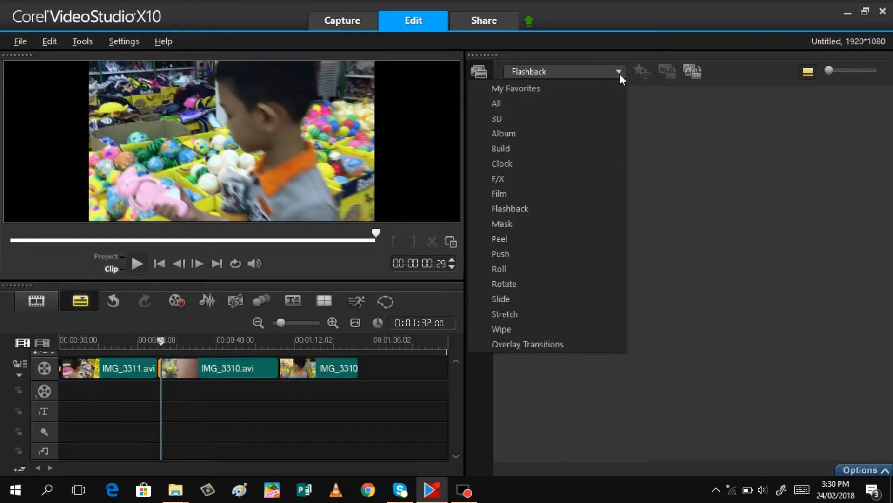
{"action": "left_click", "coordinate": [502, 257]}
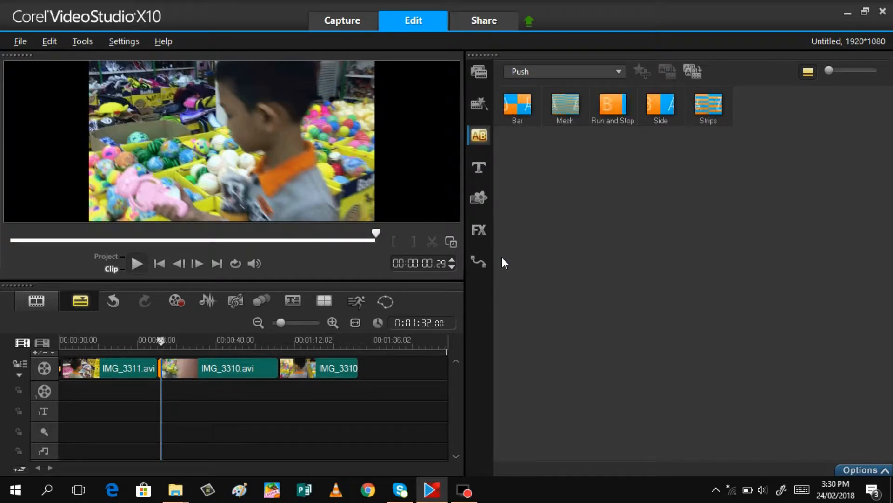
{"action": "left_click", "coordinate": [713, 107]}
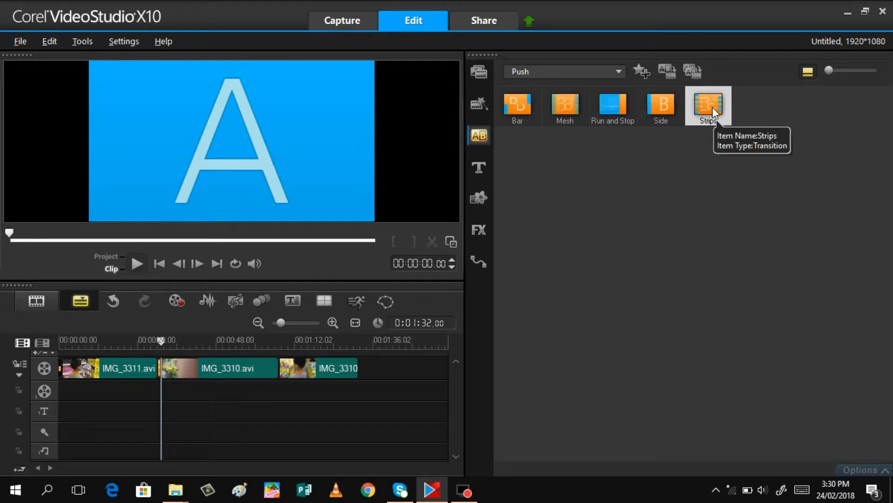
{"action": "left_click", "coordinate": [135, 263]}
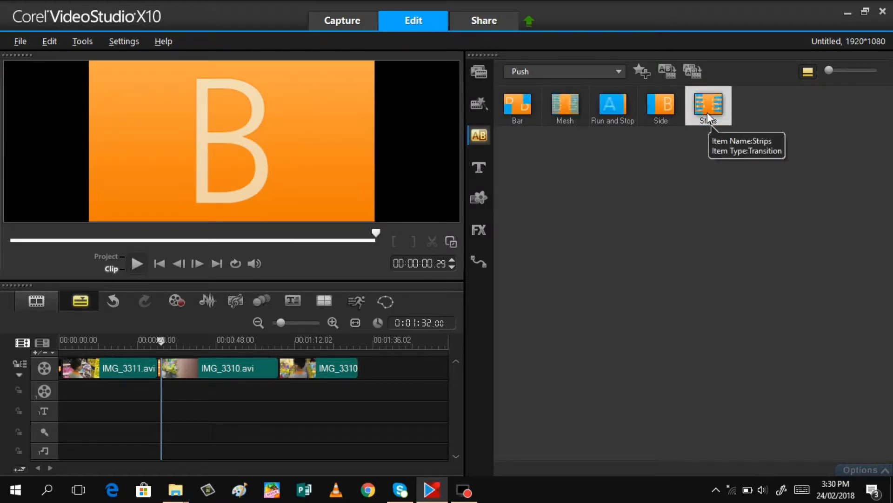
{"action": "left_click_drag", "start_coordinate": [708, 112], "coordinate": [282, 369]}
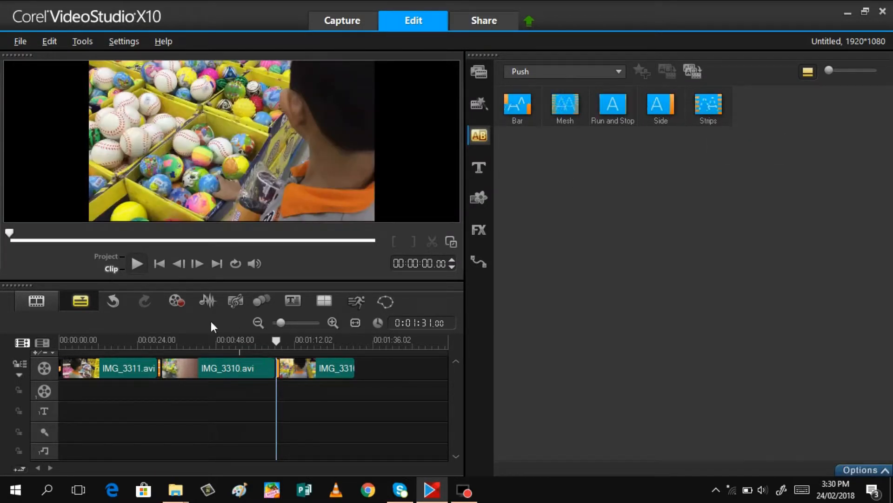
{"action": "left_click", "coordinate": [136, 266]}
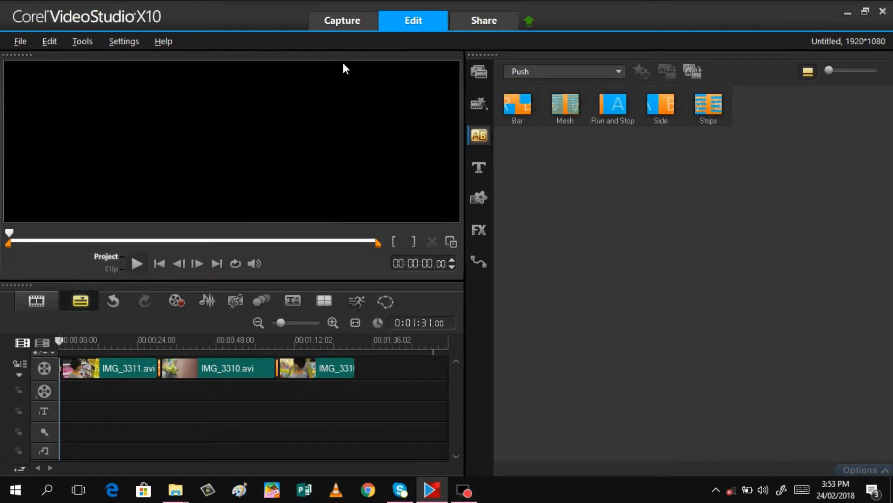
- Add the gold LOREM IPSUM | DOLOR SIT AMET title preset at the start of the title track and extend it to about 11 seconds
{"action": "left_click", "coordinate": [481, 166]}
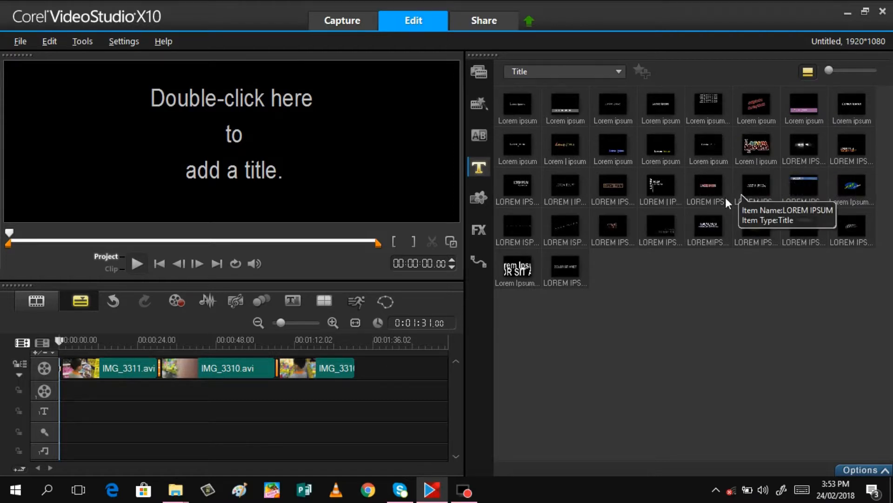
{"action": "left_click", "coordinate": [758, 227]}
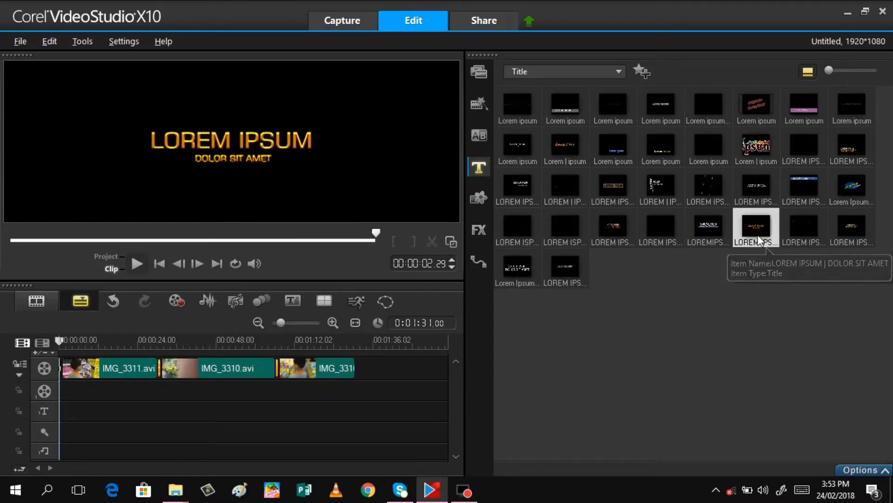
{"action": "mouse_move", "coordinate": [748, 226]}
{"action": "left_mouse_down"}
{"action": "mouse_move", "coordinate": [671, 272]}
{"action": "mouse_move", "coordinate": [364, 367]}
{"action": "mouse_move", "coordinate": [66, 411]}
{"action": "left_mouse_up"}
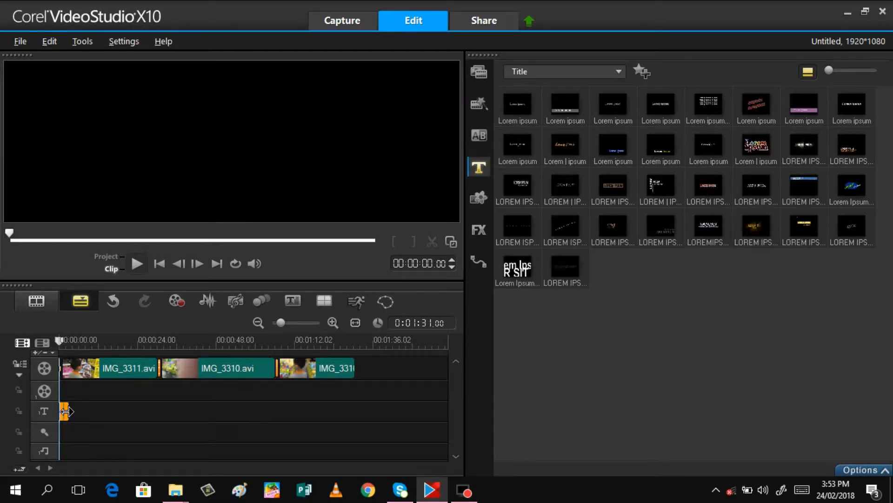
{"action": "left_click", "coordinate": [66, 411]}
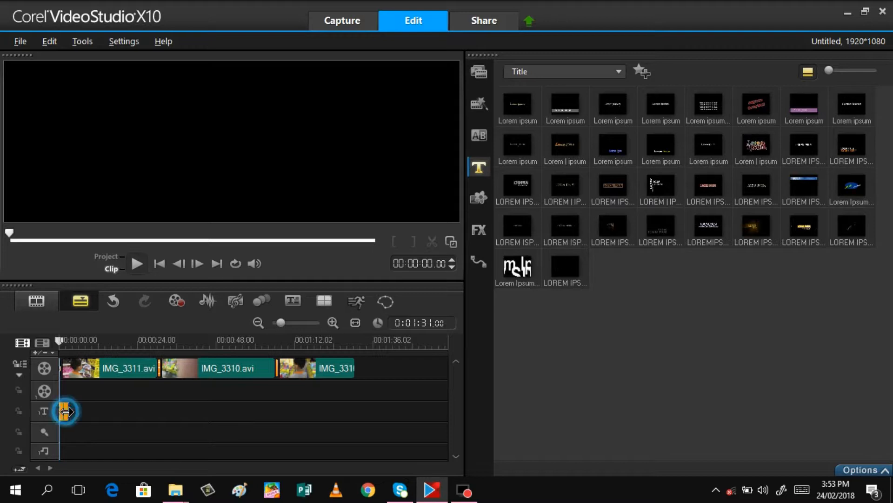
{"action": "left_click_drag", "start_coordinate": [75, 411], "coordinate": [97, 413]}
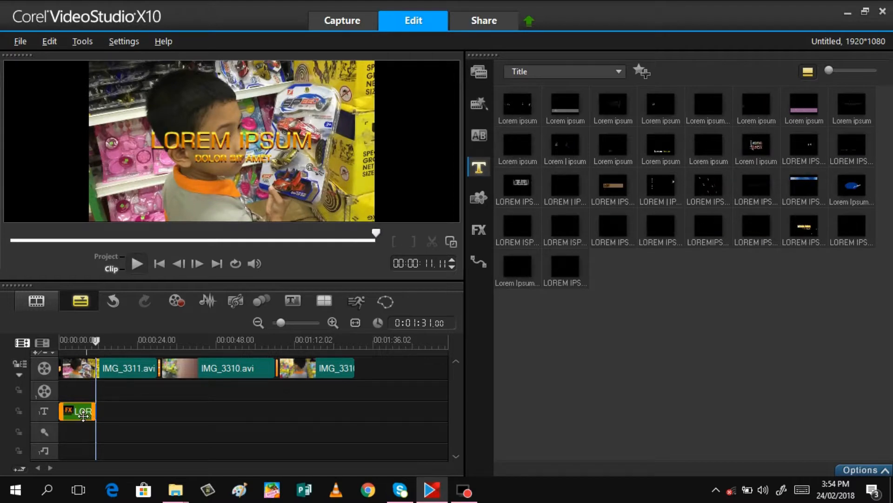
- Replace the LOREM IPSUM title line with the child's first name followed by "in novotel" and move it below the DOLOR SIT AMET line
{"action": "double_click", "coordinate": [81, 415]}
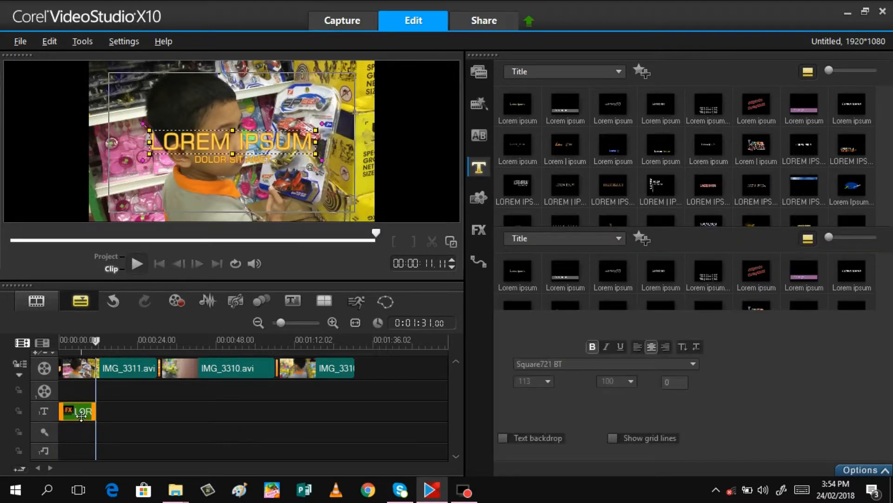
{"action": "double_click", "coordinate": [314, 143]}
{"action": "key", "text": "BackSpace"}
{"action": "key", "text": "BackSpace"}
{"action": "key", "text": "BackSpace"}
{"action": "key", "text": "BackSpace"}
{"action": "key", "text": "BackSpace"}
{"action": "key", "text": "BackSpace"}
{"action": "key", "text": "BackSpace"}
{"action": "key", "text": "BackSpace"}
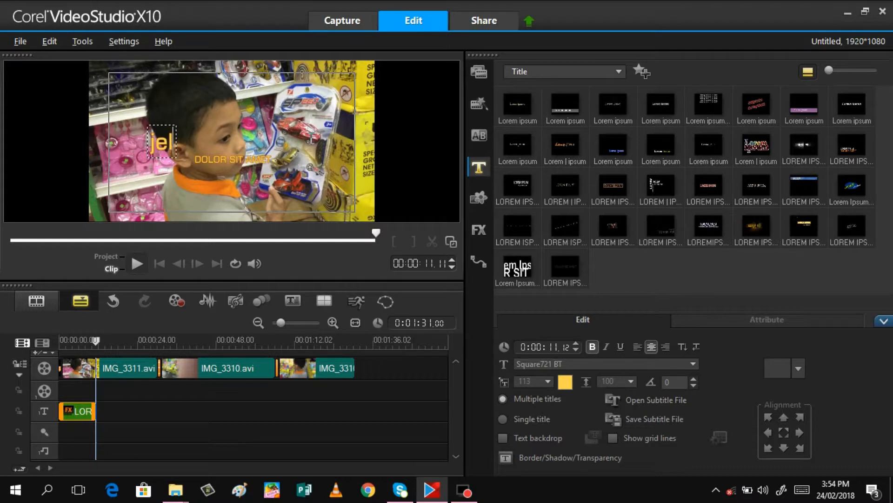
{"action": "type", "text": "jeldy"}
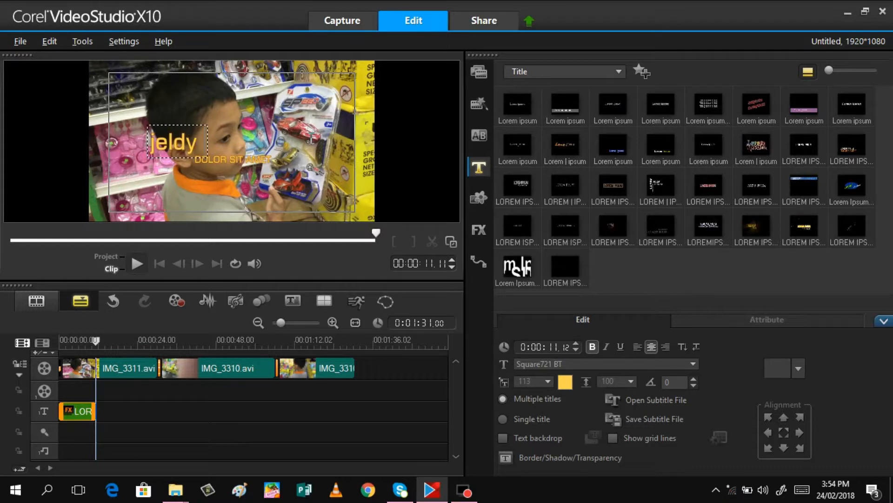
{"action": "type", "text": " in no"}
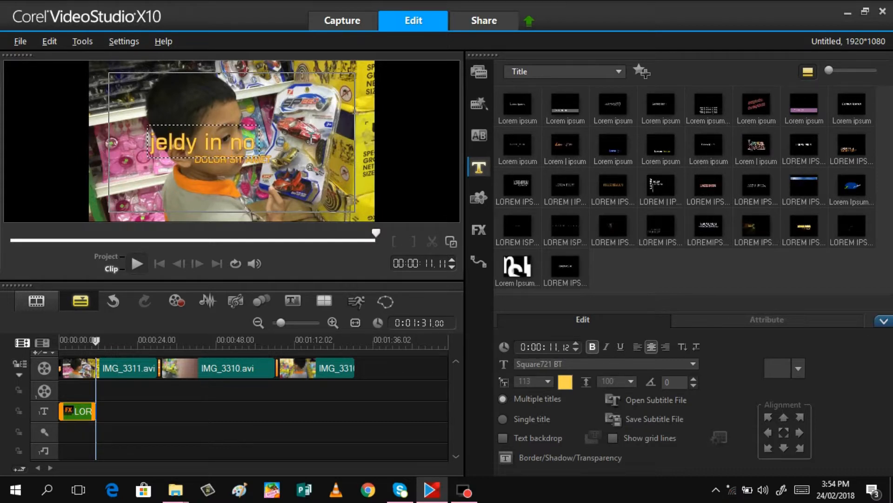
{"action": "type", "text": "vote"}
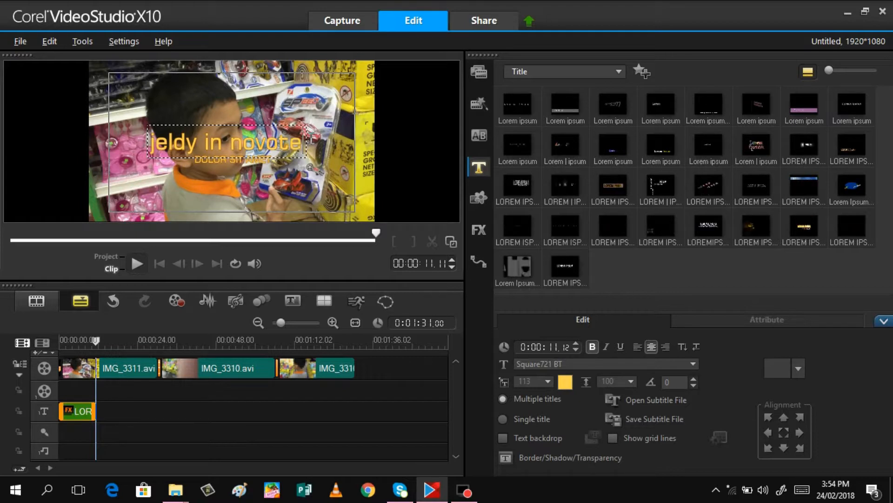
{"action": "type", "text": "l"}
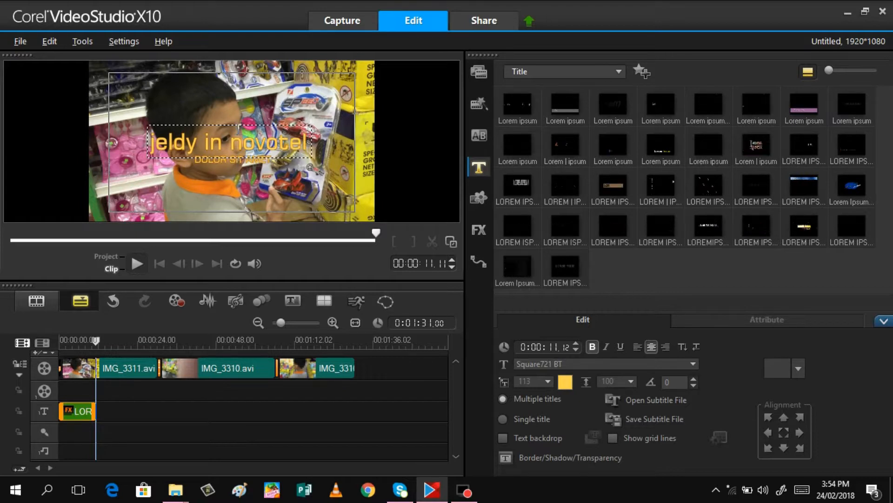
{"action": "left_click", "coordinate": [236, 169]}
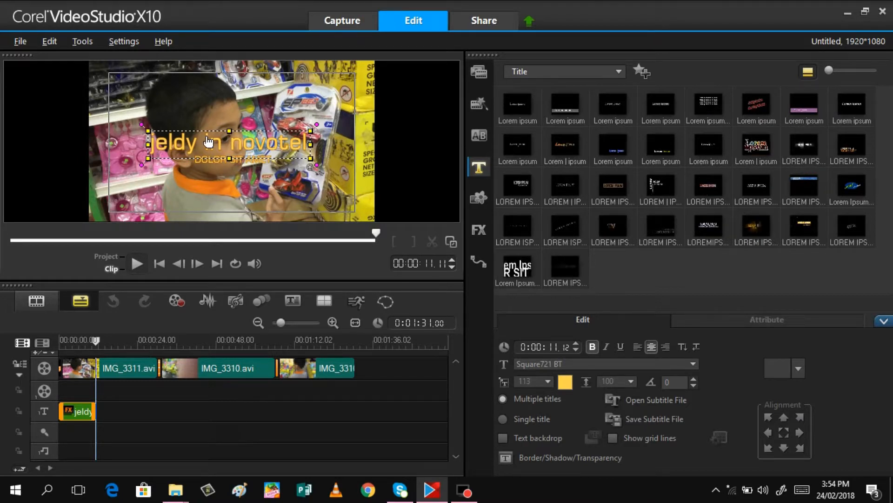
{"action": "left_click_drag", "start_coordinate": [208, 138], "coordinate": [210, 188]}
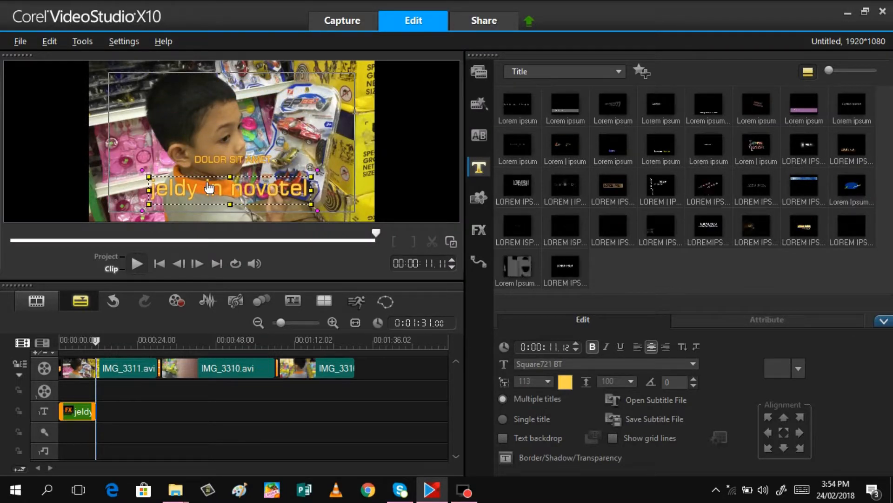
- Change the font colour of the whole main title line to blue
{"action": "left_click", "coordinate": [158, 188]}
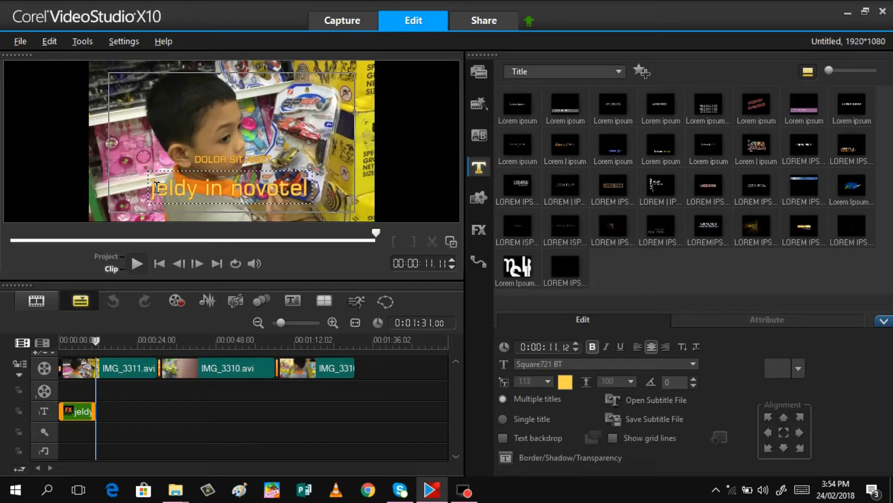
{"action": "key", "text": "shift+Right"}
{"action": "key", "text": "shift+Right"}
{"action": "key", "text": "shift+Right"}
{"action": "key", "text": "shift+Right"}
{"action": "key", "text": "shift+Right"}
{"action": "key", "text": "shift+Right"}
{"action": "key", "text": "shift+Right"}
{"action": "key", "text": "shift+Right"}
{"action": "key", "text": "shift+Right"}
{"action": "key", "text": "shift+Right"}
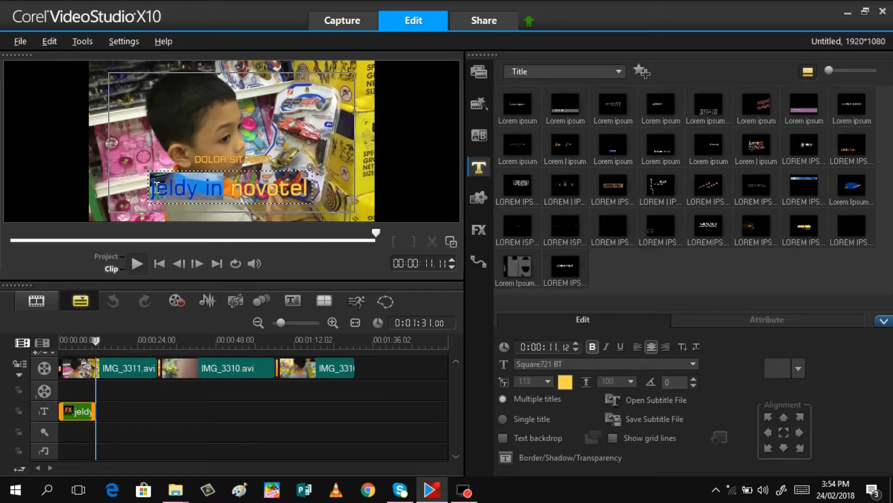
{"action": "key", "text": "shift+Right"}
{"action": "key", "text": "shift+Right"}
{"action": "key", "text": "shift+Right"}
{"action": "key", "text": "shift+Right"}
{"action": "key", "text": "shift+Right"}
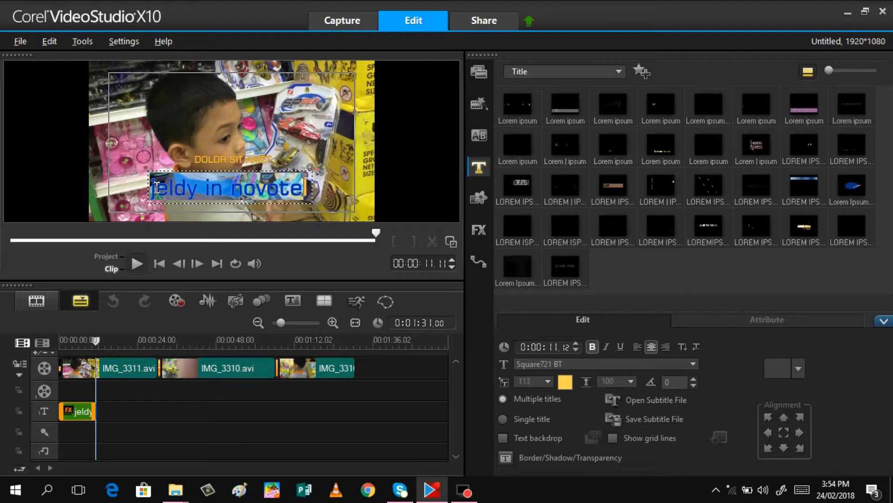
{"action": "key", "text": "shift+Right"}
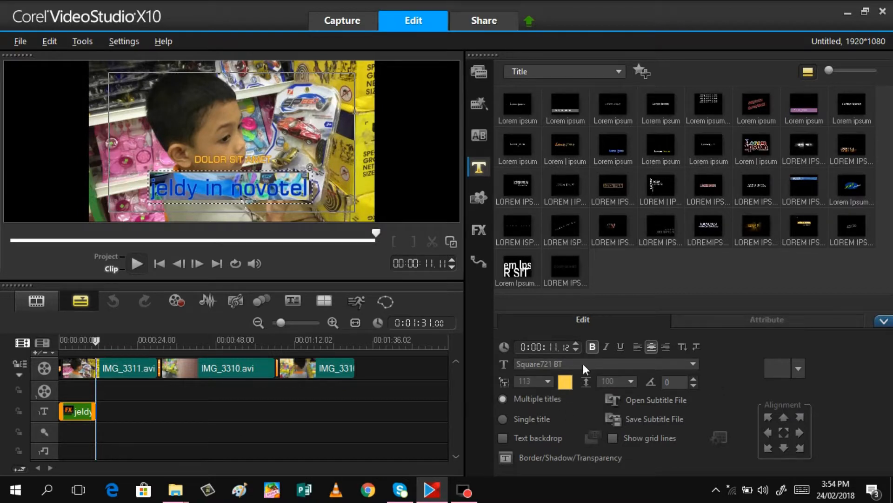
{"action": "left_click", "coordinate": [562, 385]}
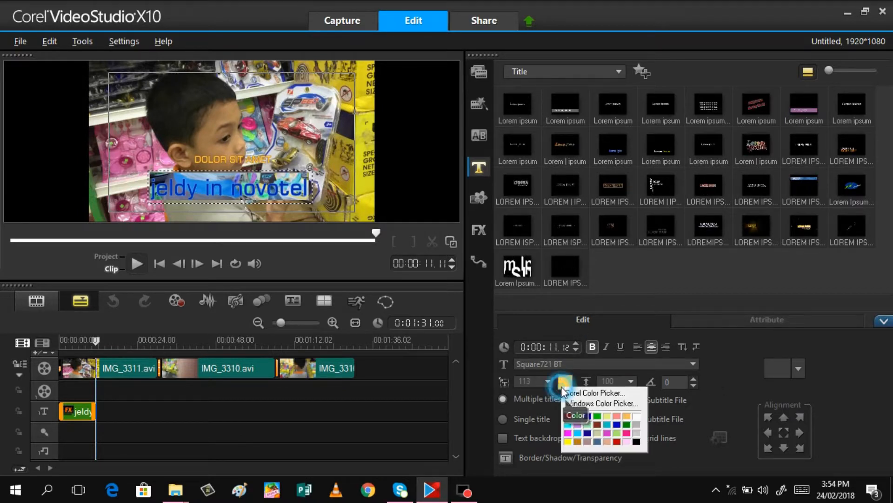
{"action": "left_click", "coordinate": [588, 416]}
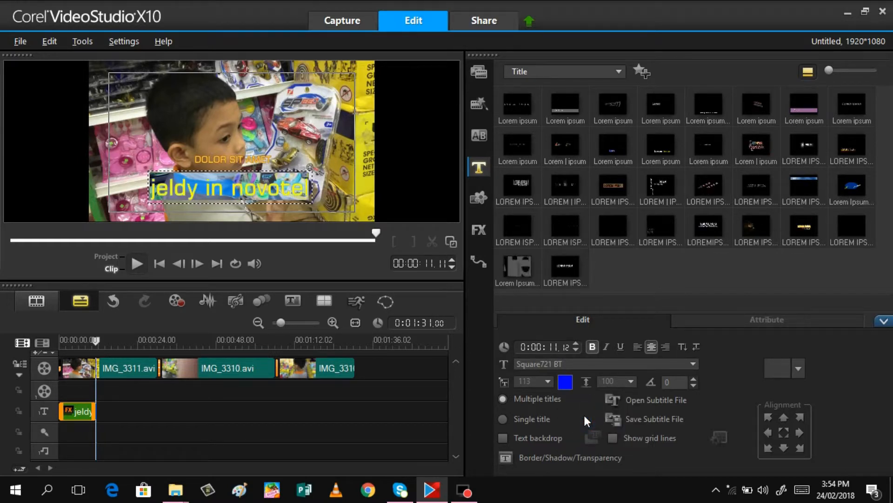
{"action": "left_click", "coordinate": [334, 181]}
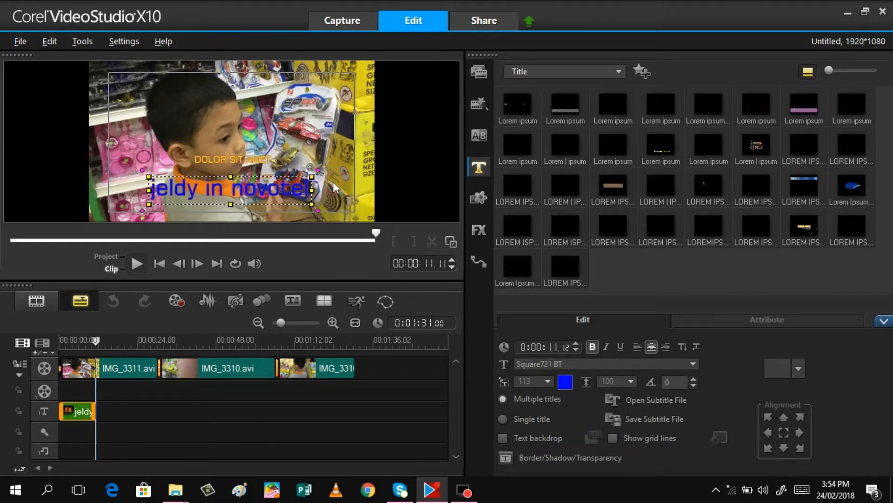
- Replace the DOLOR SIT AMET line with "buying toys" and change its font colour to red
{"action": "left_click", "coordinate": [233, 157]}
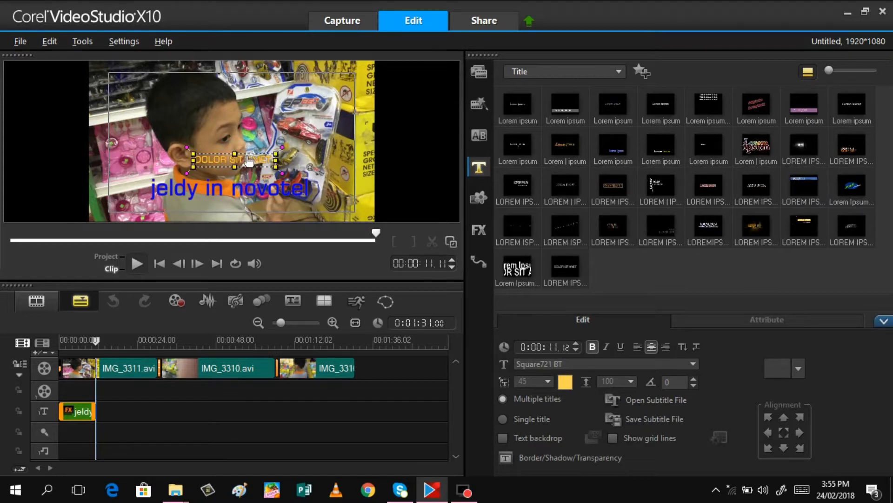
{"action": "left_click", "coordinate": [264, 163]}
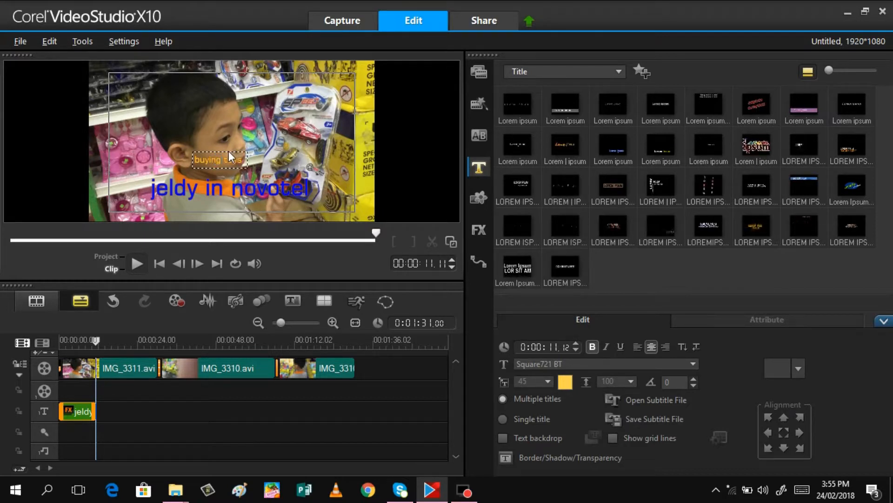
{"action": "left_click", "coordinate": [223, 169]}
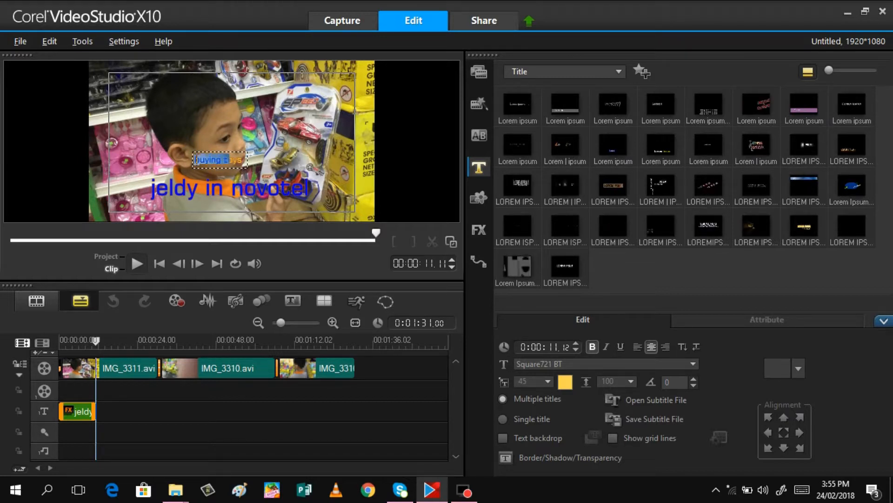
{"action": "key", "text": "shift+Right"}
{"action": "key", "text": "shift+Right"}
{"action": "key", "text": "shift+Right"}
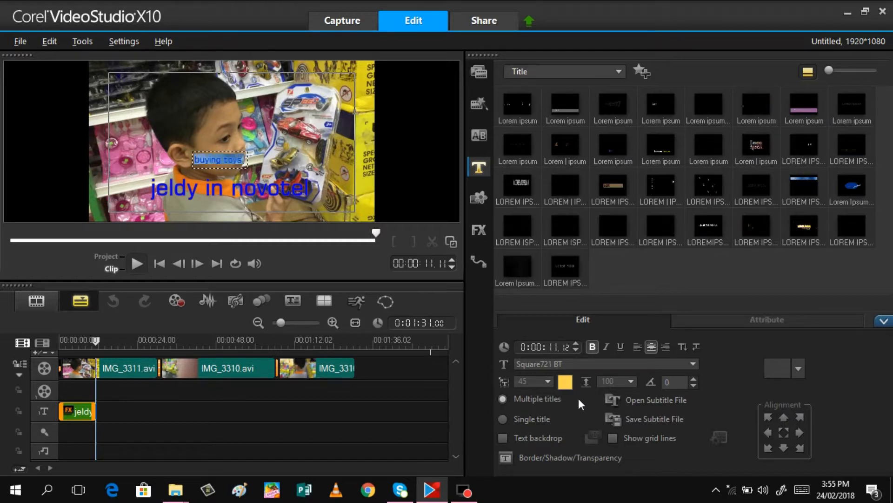
{"action": "left_click", "coordinate": [566, 383]}
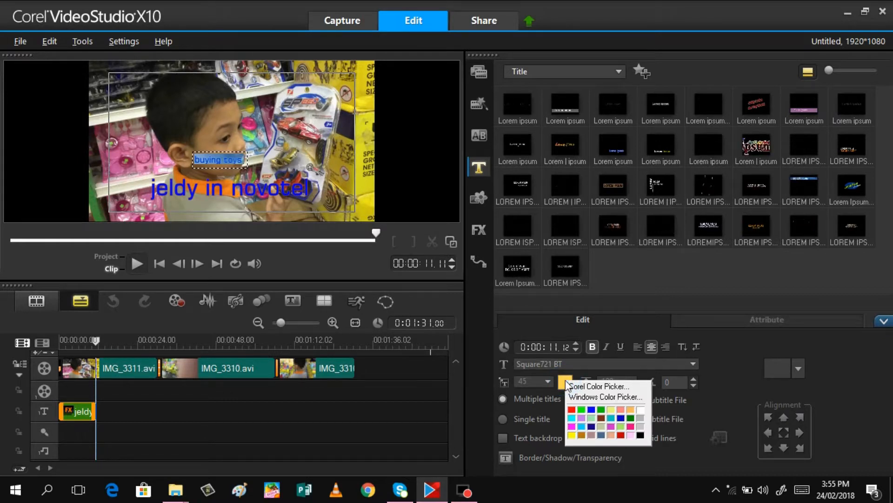
{"action": "left_click", "coordinate": [572, 409]}
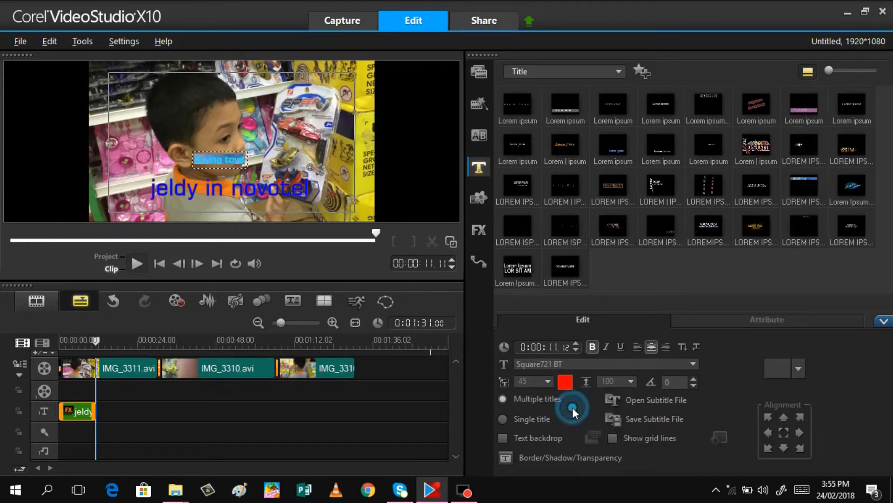
- Move the red "buying toys" line directly below the blue main title line in the preview
{"action": "left_click", "coordinate": [264, 151]}
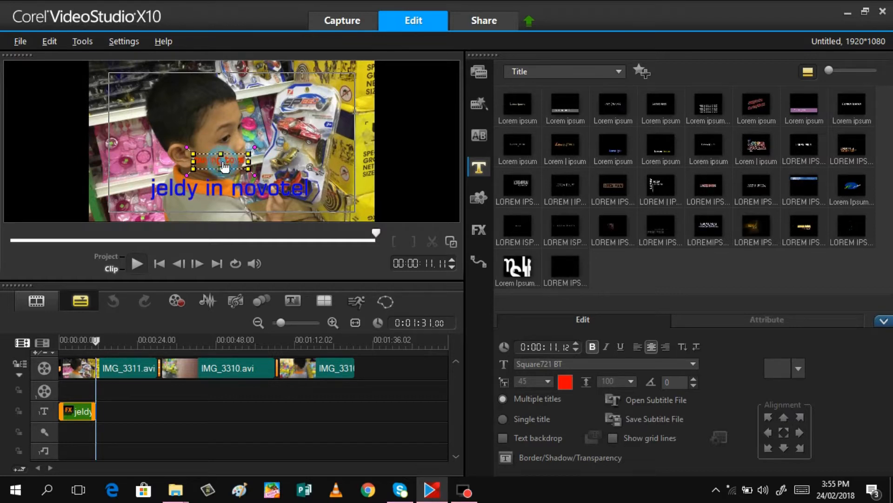
{"action": "left_click_drag", "start_coordinate": [224, 167], "coordinate": [224, 210]}
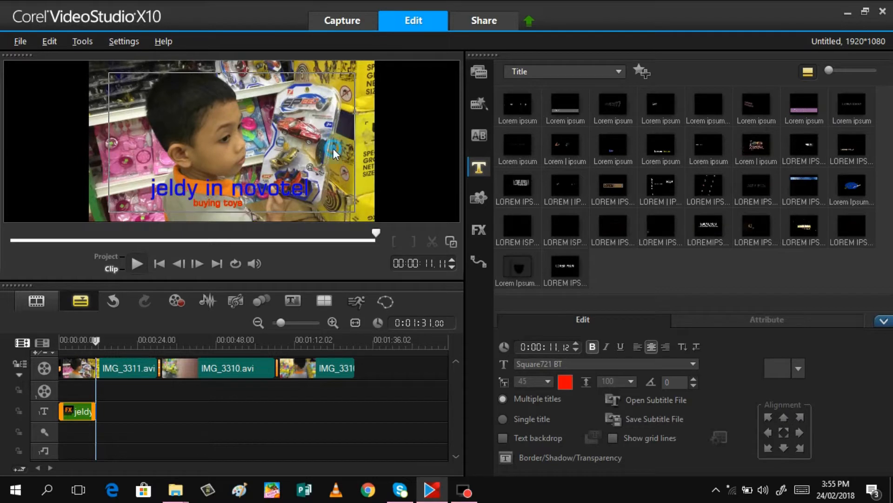
- Play the whole project from the beginning to check the animated title over the first clip, and stop playback
{"action": "left_click", "coordinate": [110, 256]}
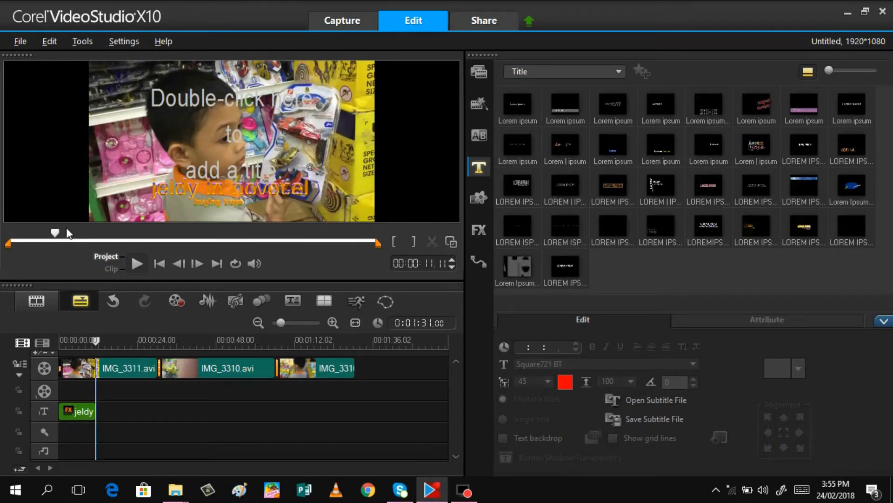
{"action": "left_click_drag", "start_coordinate": [52, 230], "coordinate": [13, 242]}
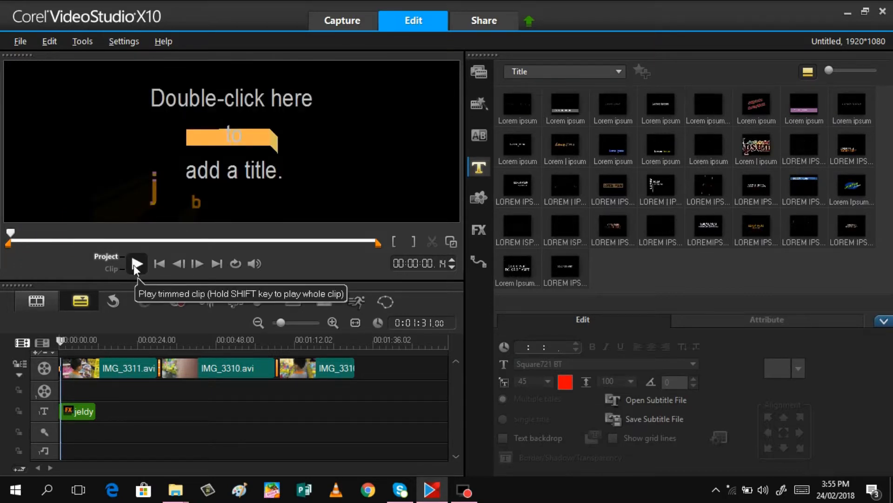
{"action": "left_click", "coordinate": [11, 233]}
{"action": "left_click", "coordinate": [66, 341]}
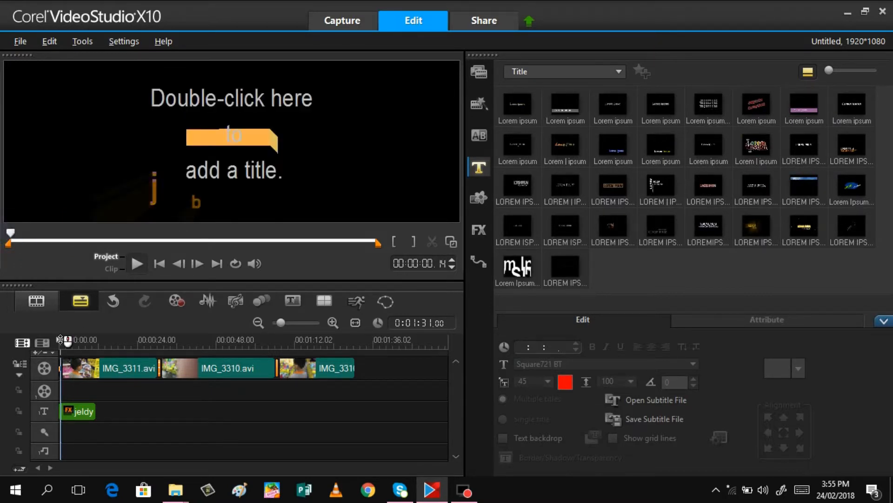
{"action": "left_click_drag", "start_coordinate": [66, 341], "coordinate": [49, 339]}
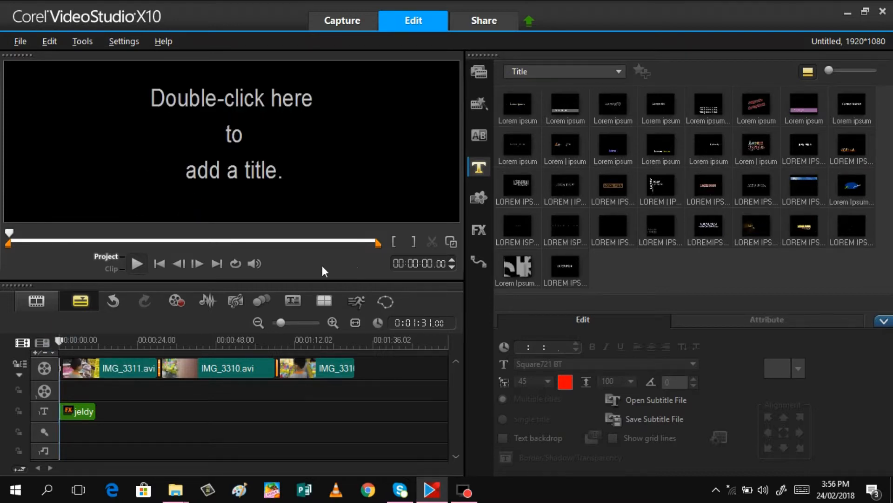
{"action": "left_click", "coordinate": [137, 263]}
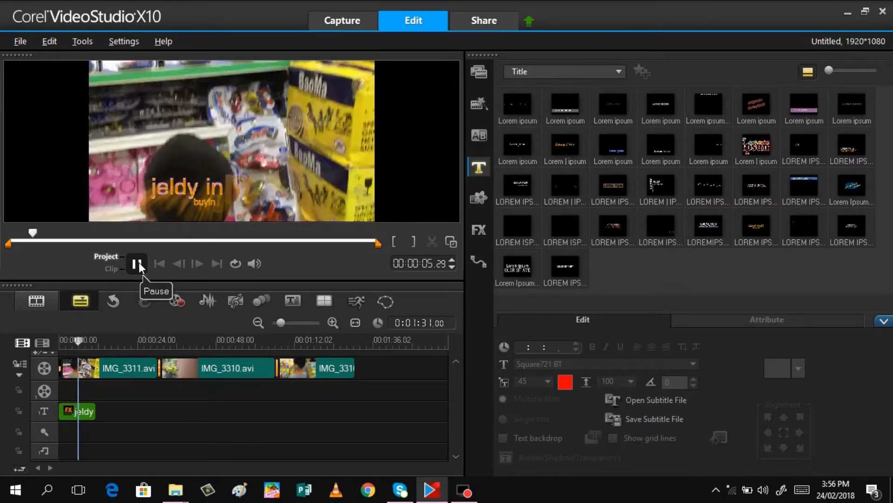
{"action": "left_click", "coordinate": [137, 264]}
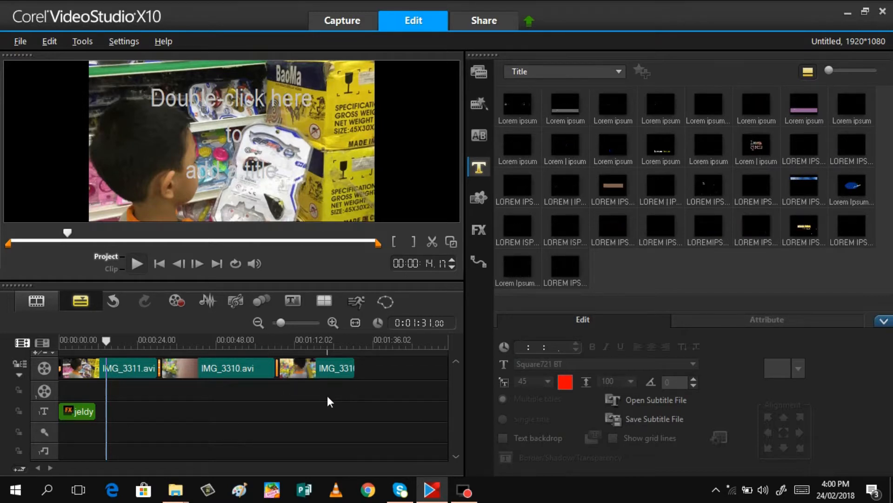
- Audition the Ambient - Epic and Electronica - City Night Groove - Midnight Cafe tracks from the ScoreFitter Music library
{"action": "left_click", "coordinate": [476, 73]}
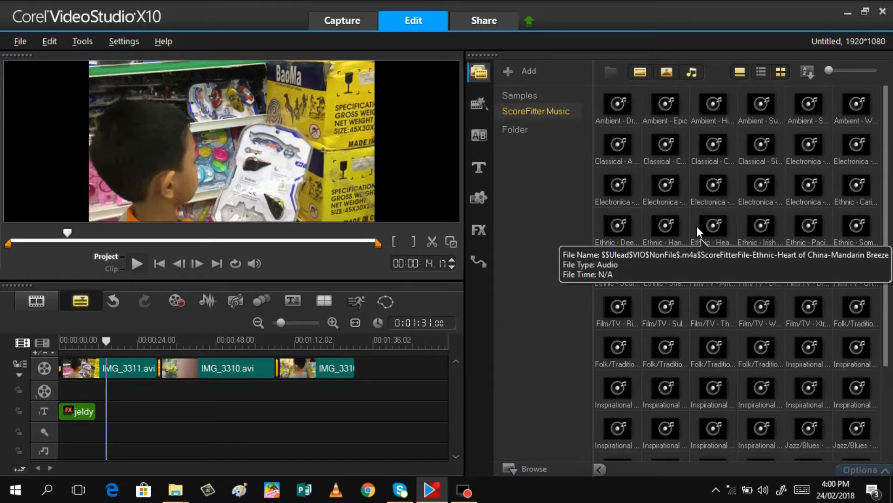
{"action": "left_click", "coordinate": [661, 109]}
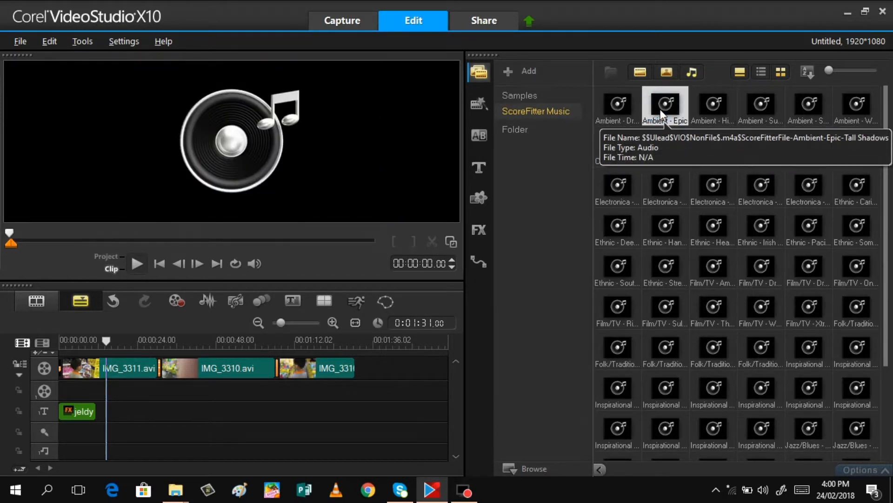
{"action": "left_click", "coordinate": [136, 265]}
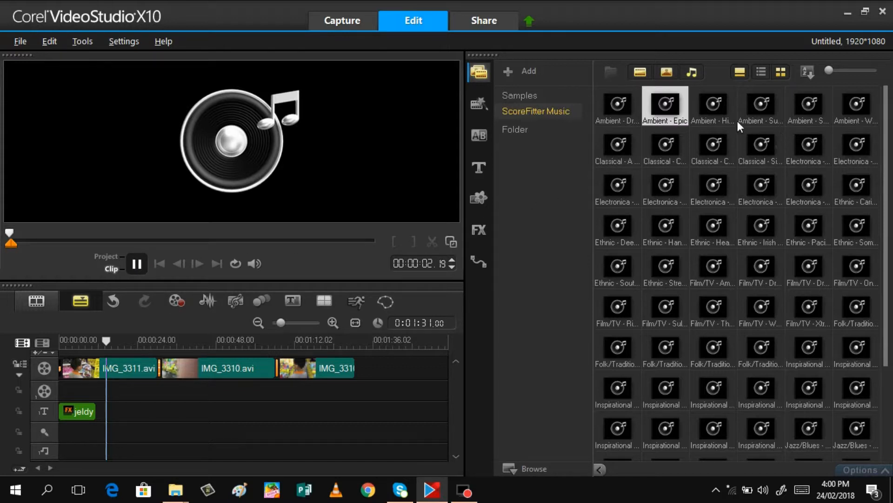
{"action": "left_click", "coordinate": [809, 149]}
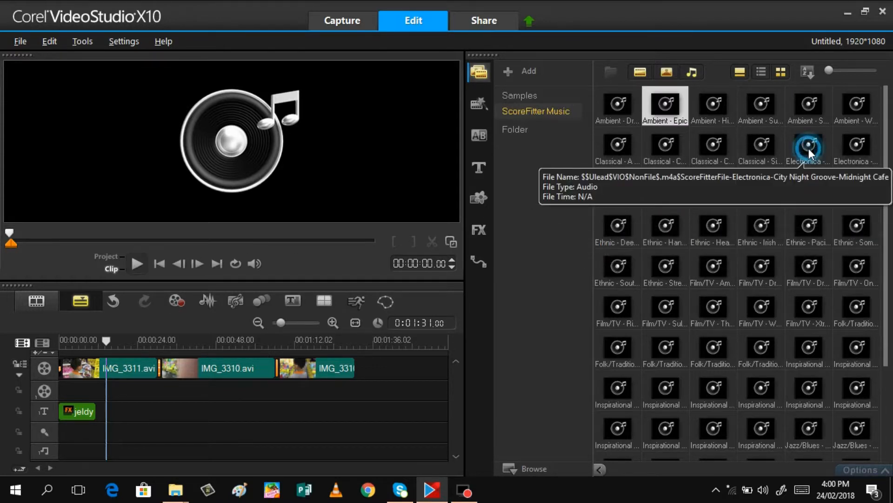
{"action": "left_click", "coordinate": [136, 263]}
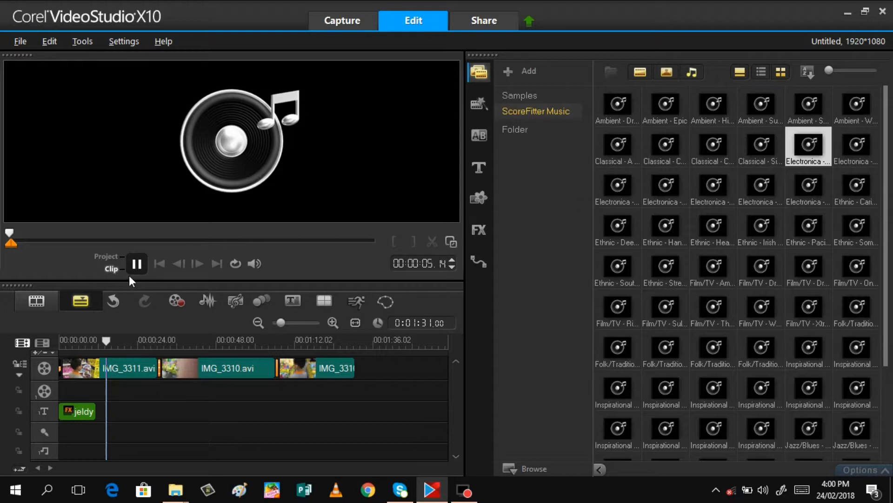
{"action": "left_click", "coordinate": [137, 263]}
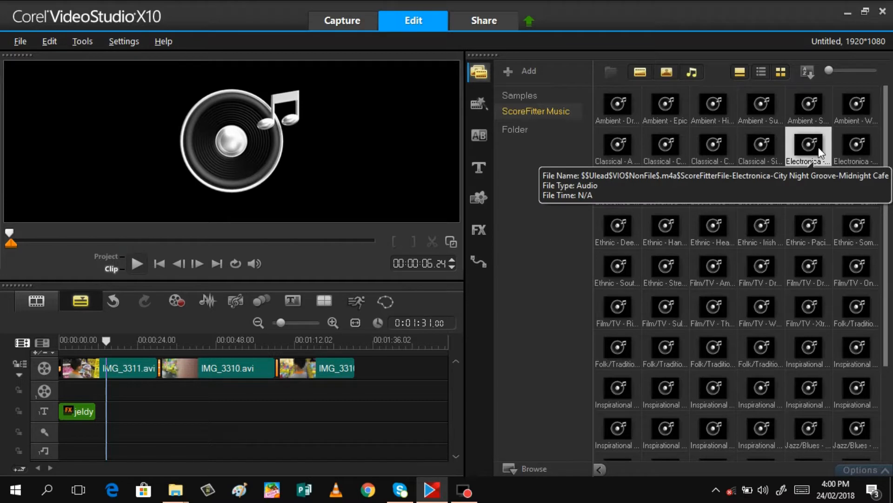
- Add the City Night Groove - Midnight Cafe track to the music track and align it with the project start
{"action": "left_click_drag", "start_coordinate": [811, 145], "coordinate": [690, 233]}
{"action": "left_click_drag", "start_coordinate": [530, 321], "coordinate": [61, 399]}
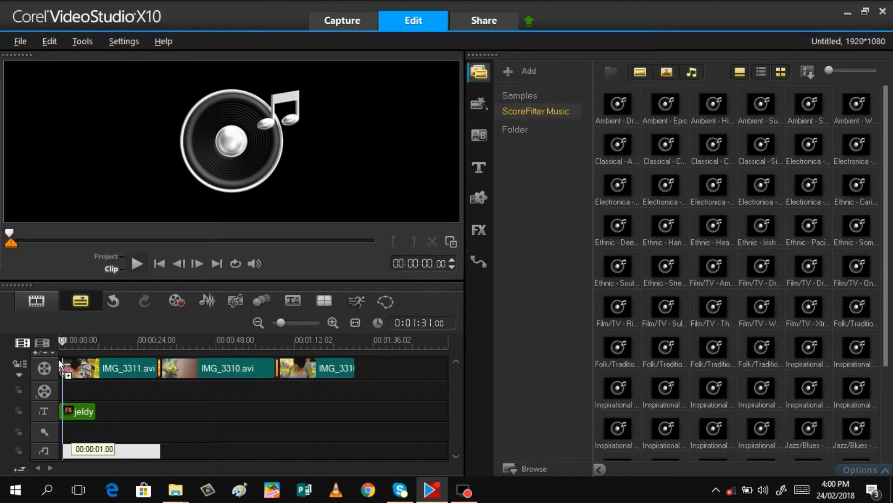
{"action": "left_click_drag", "start_coordinate": [63, 348], "coordinate": [61, 342]}
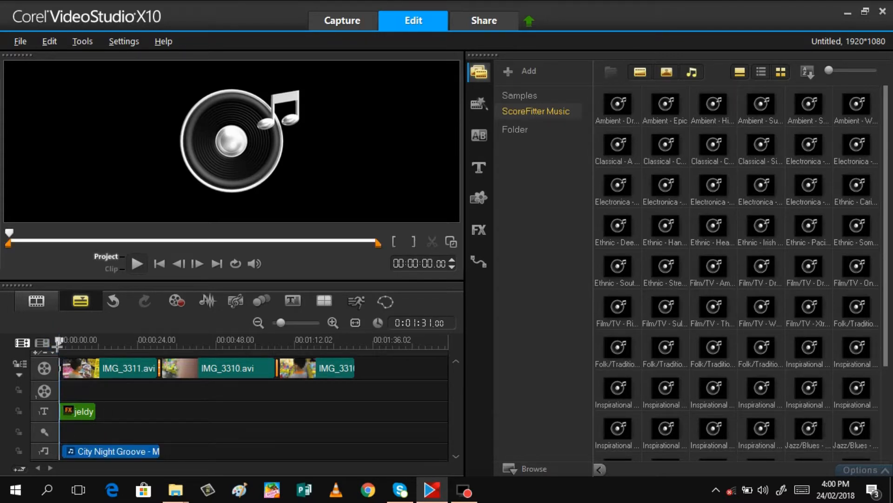
{"action": "left_click_drag", "start_coordinate": [99, 450], "coordinate": [81, 457]}
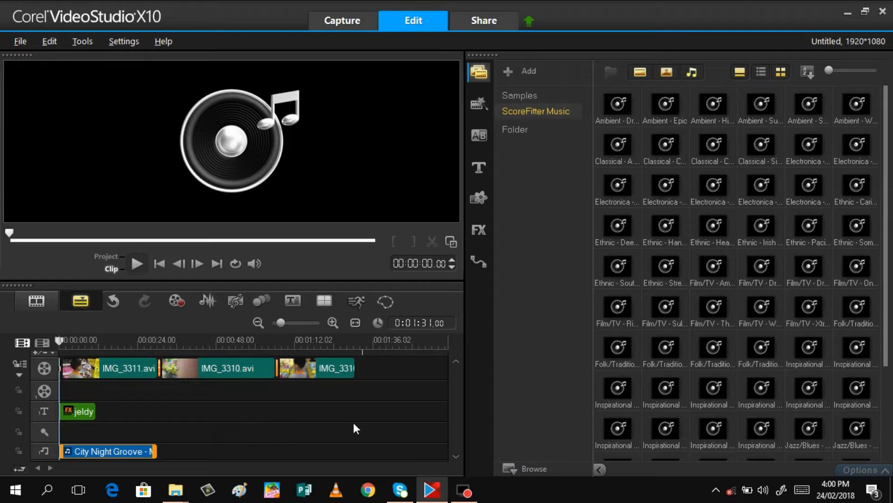
- Add two more copies of City Night Groove - Midnight Cafe end to end after the first on the music track
{"action": "left_click", "coordinate": [805, 147]}
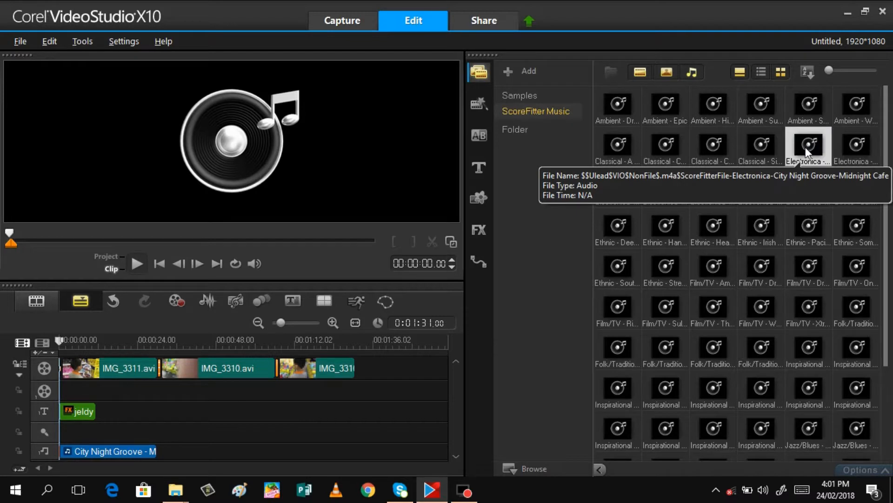
{"action": "left_click_drag", "start_coordinate": [805, 147], "coordinate": [160, 460]}
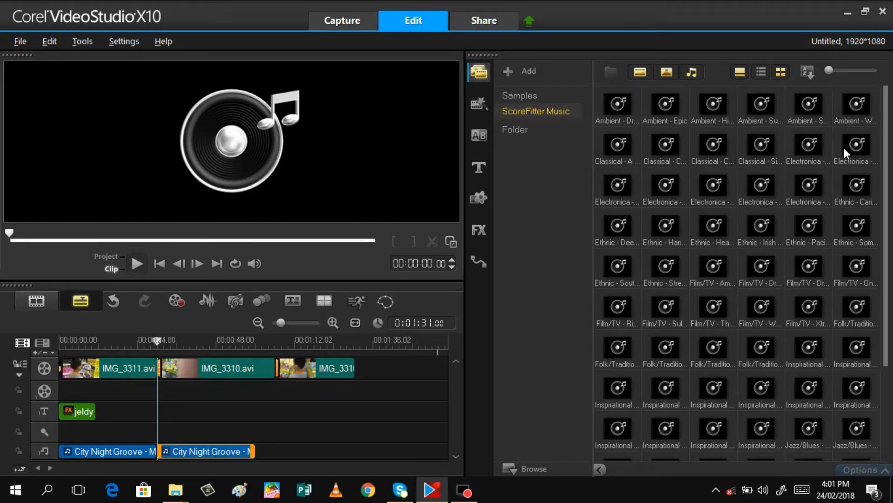
{"action": "left_click", "coordinate": [806, 154]}
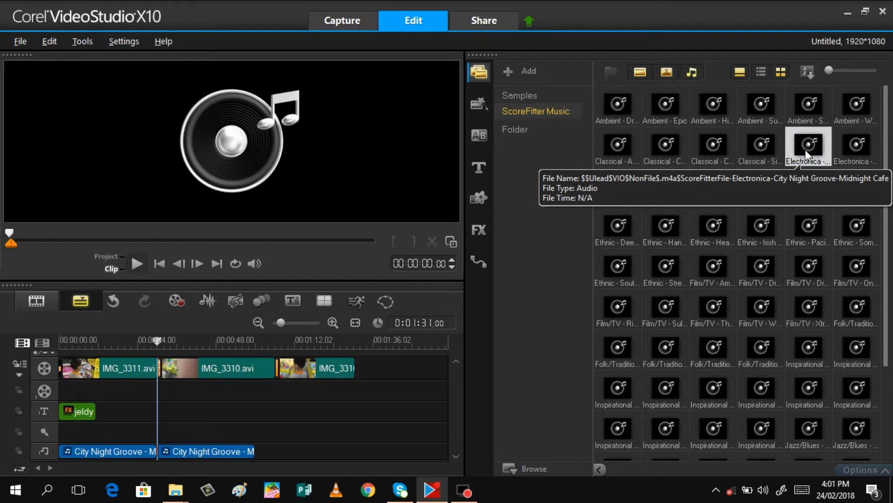
{"action": "left_click_drag", "start_coordinate": [807, 155], "coordinate": [257, 451]}
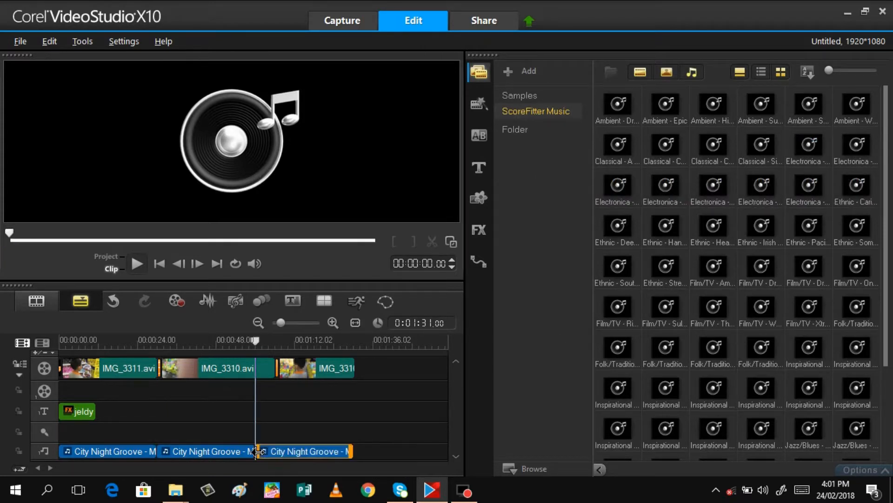
- Play the whole project from the beginning to check the video and title together with the background music
{"action": "left_click", "coordinate": [367, 402]}
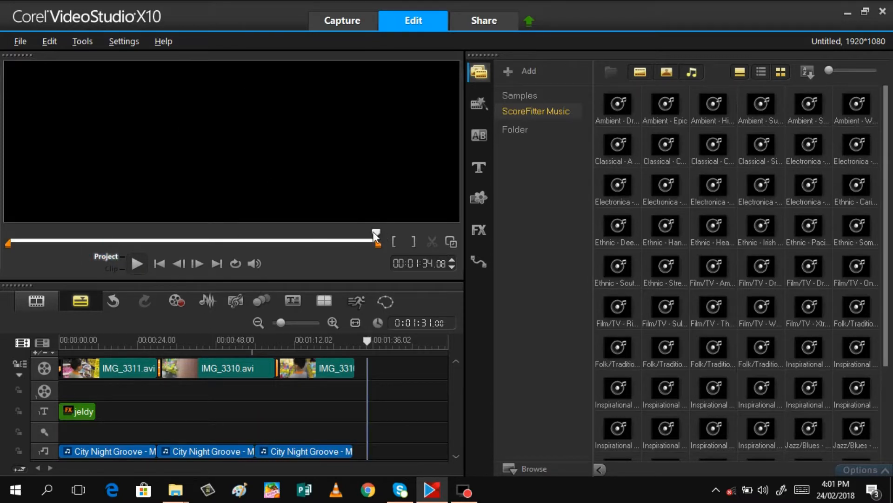
{"action": "left_click_drag", "start_coordinate": [376, 235], "coordinate": [30, 232]}
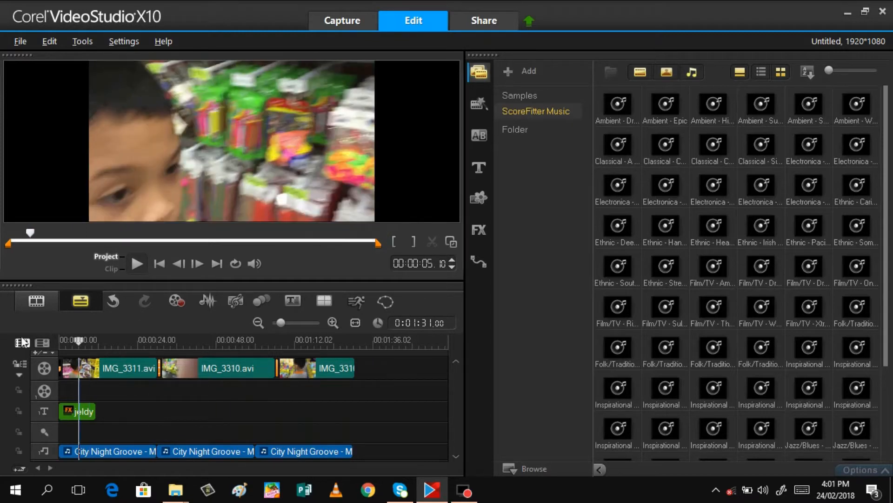
{"action": "left_click_drag", "start_coordinate": [22, 337], "coordinate": [7, 340]}
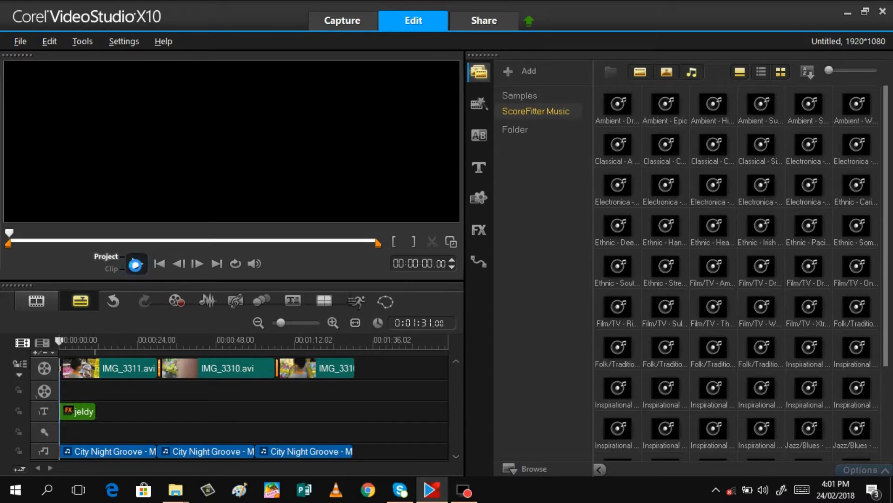
{"action": "left_click", "coordinate": [136, 265]}
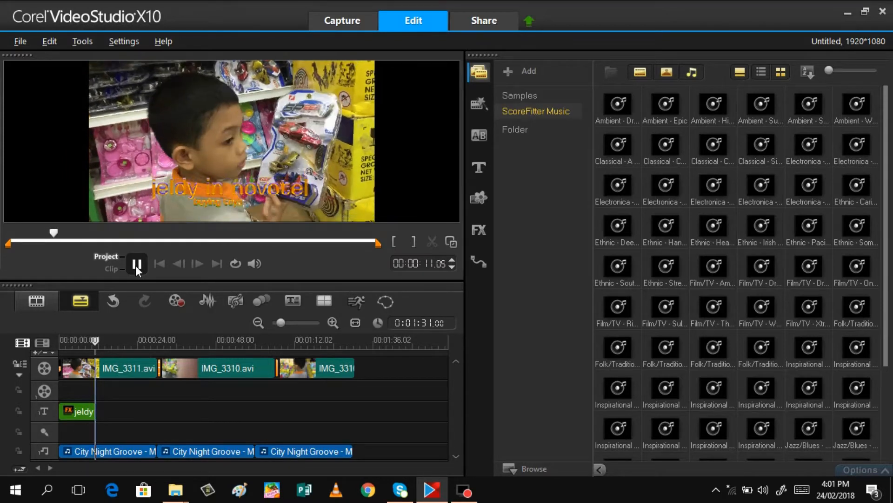
{"action": "left_click", "coordinate": [253, 263]}
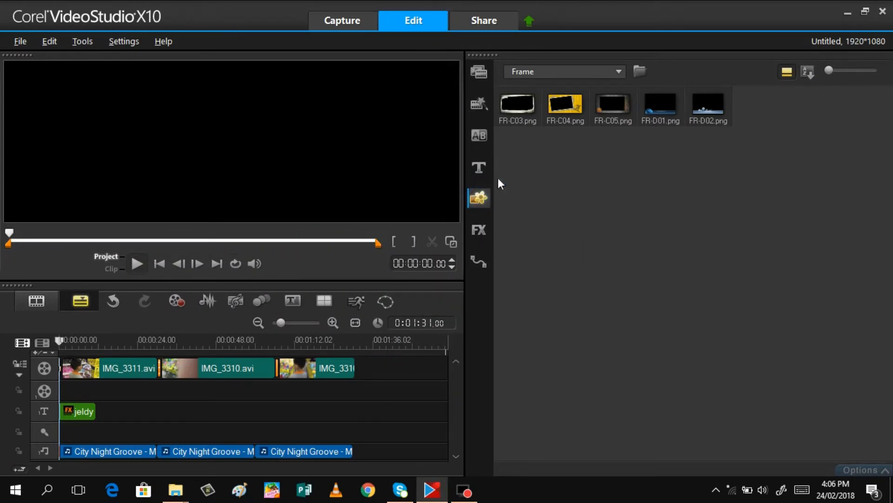
- Place the FR-C03.png frame near the start of the overlay track and extend it to the end of the first IMG_3311.avi clip
{"action": "left_click", "coordinate": [618, 72]}
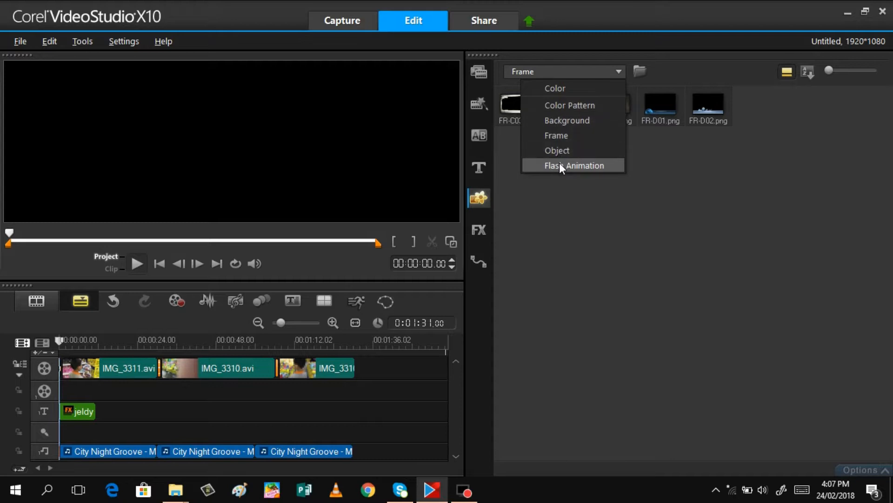
{"action": "left_click", "coordinate": [563, 134]}
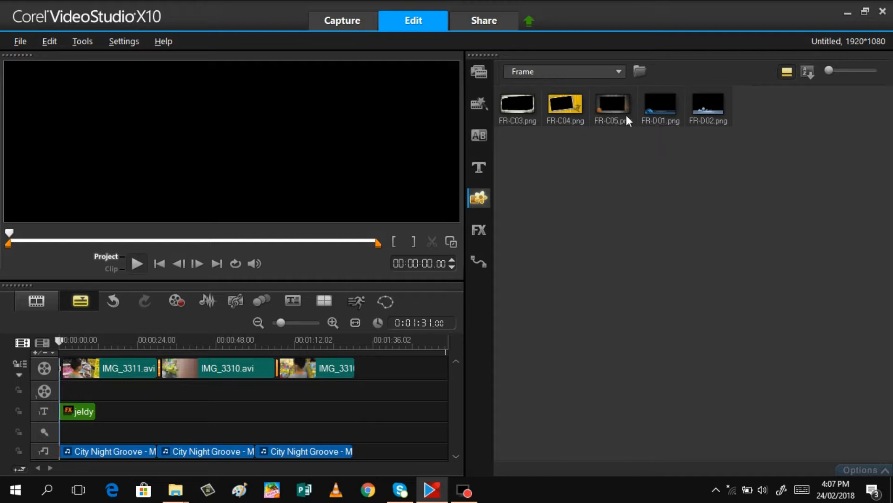
{"action": "left_click", "coordinate": [514, 101]}
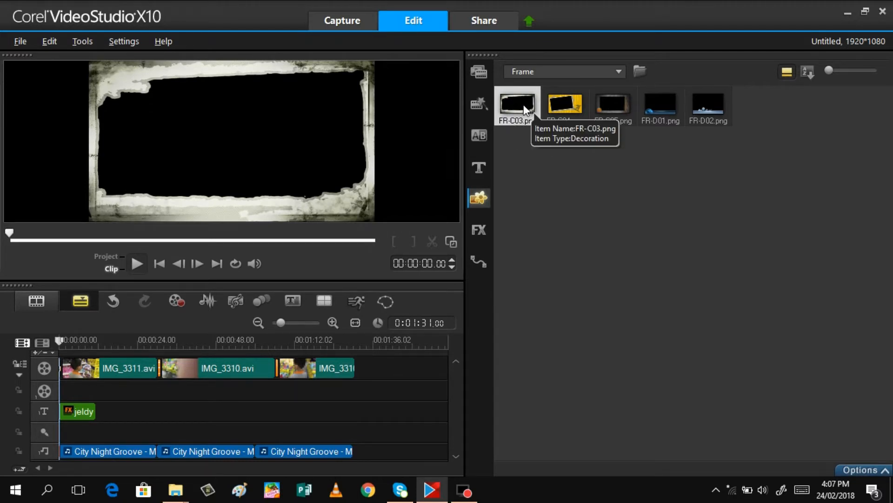
{"action": "left_click_drag", "start_coordinate": [523, 104], "coordinate": [432, 184]}
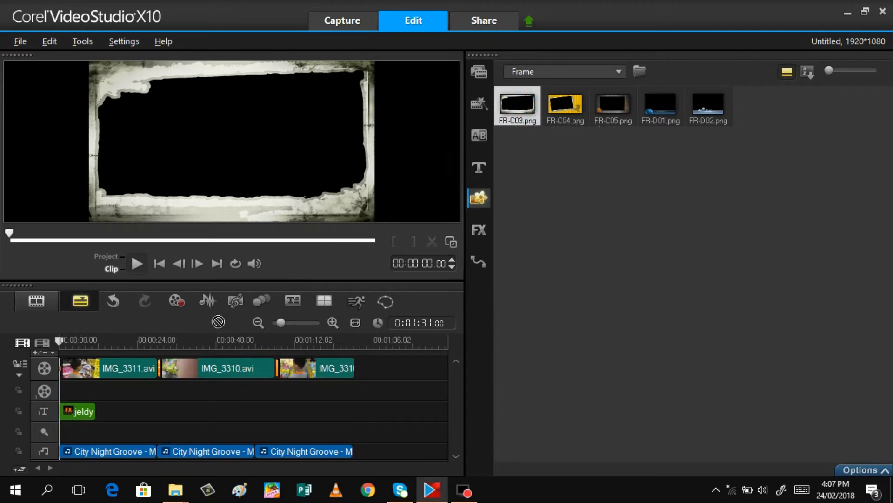
{"action": "left_click_drag", "start_coordinate": [219, 322], "coordinate": [64, 387]}
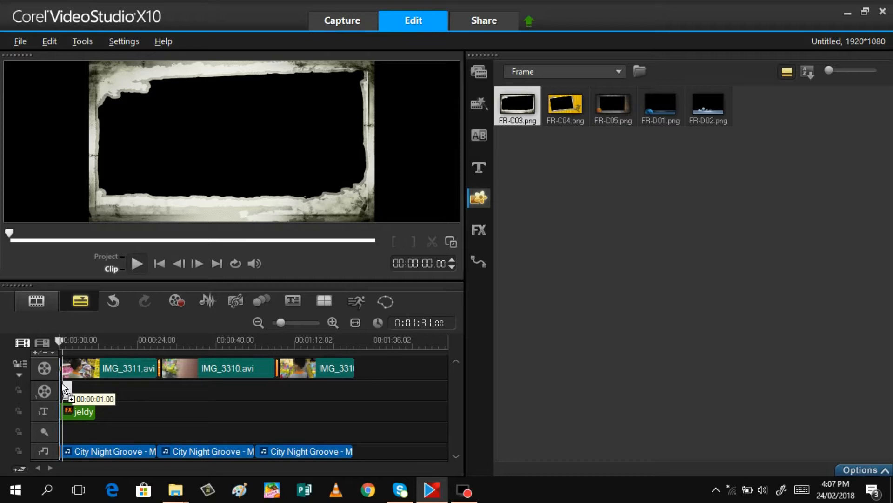
{"action": "left_click_drag", "start_coordinate": [65, 386], "coordinate": [64, 386]}
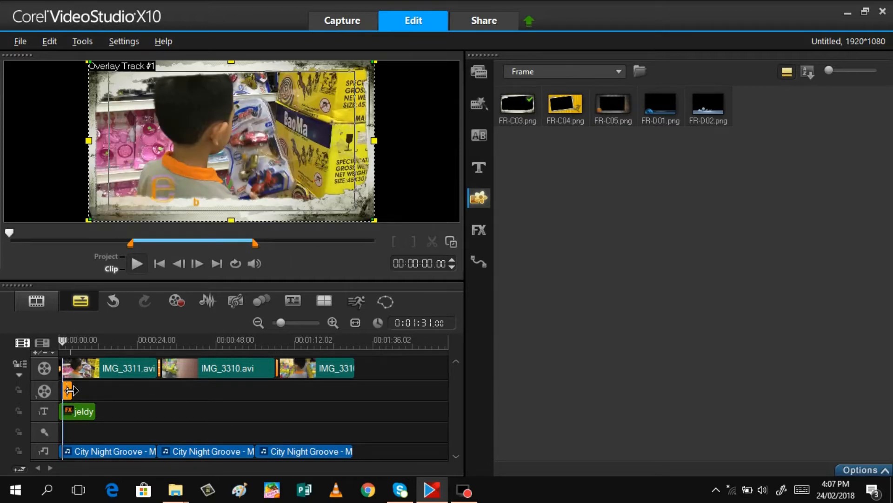
{"action": "left_click_drag", "start_coordinate": [70, 390], "coordinate": [154, 397]}
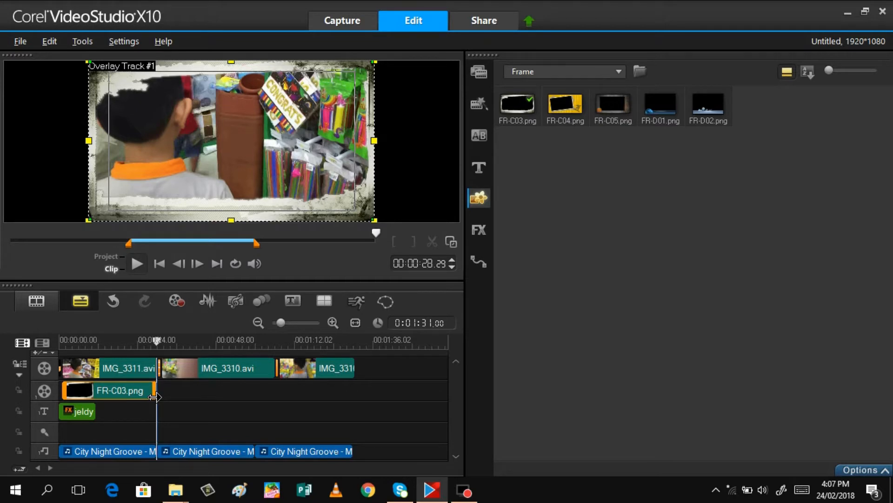
- Play the whole project from the beginning to check the frame overlay on the first clip
{"action": "left_click", "coordinate": [107, 256]}
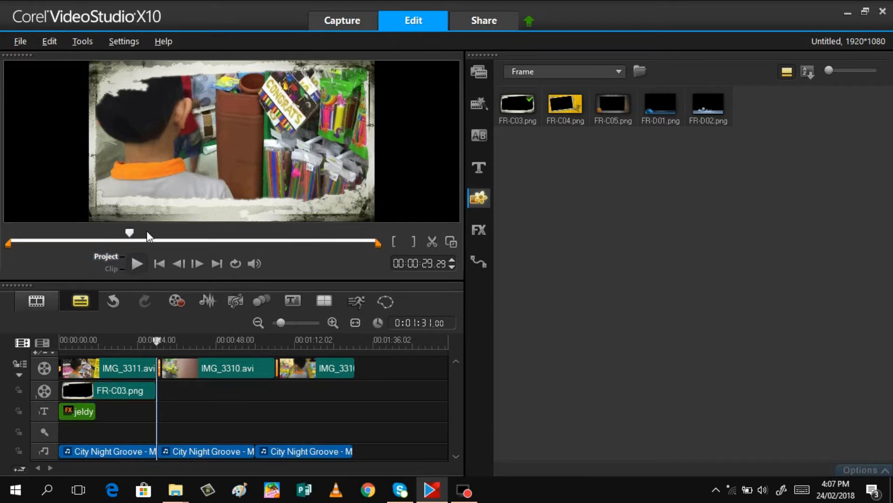
{"action": "left_click_drag", "start_coordinate": [130, 232], "coordinate": [5, 232]}
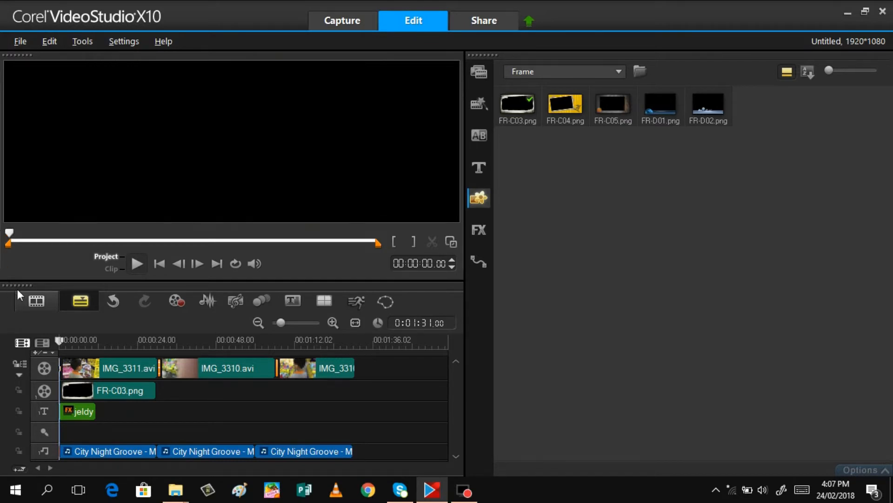
{"action": "left_click", "coordinate": [137, 263]}
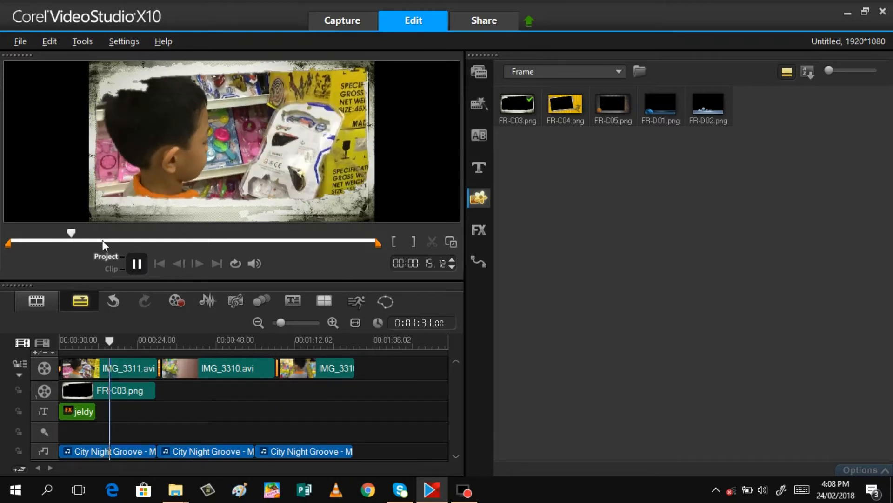
{"action": "left_click", "coordinate": [134, 263]}
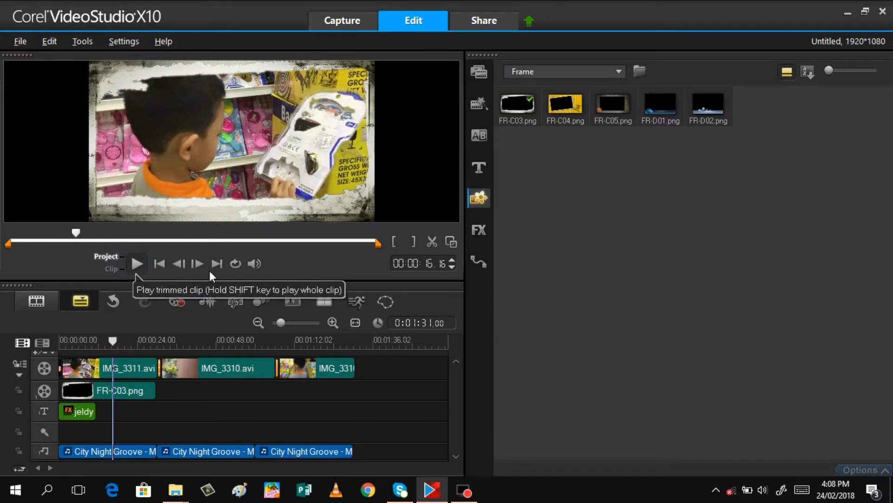
- Apply the Star video filter from the Camera Lens category to the first IMG_3310.avi clip and preview the clip
{"action": "left_click", "coordinate": [480, 228]}
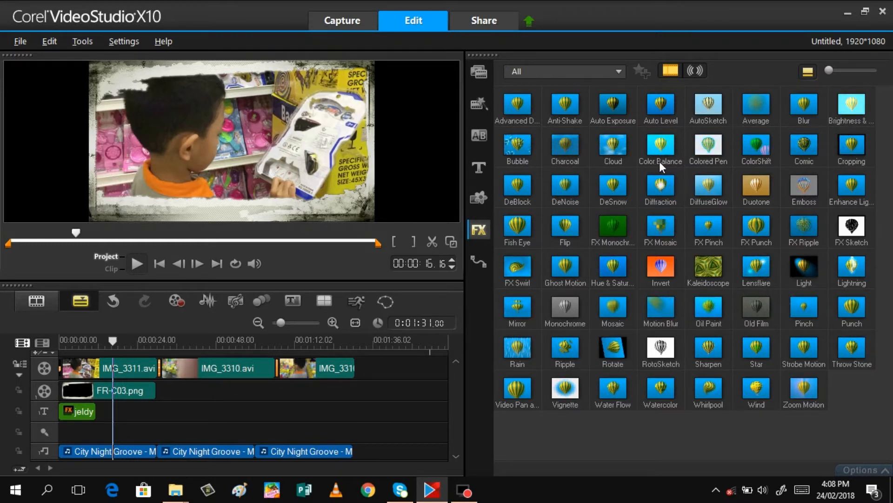
{"action": "left_click", "coordinate": [621, 69]}
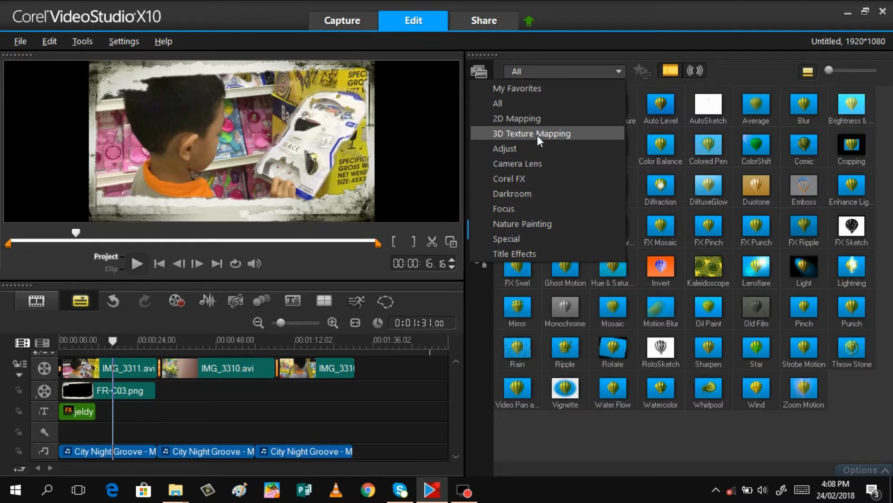
{"action": "left_click", "coordinate": [526, 162]}
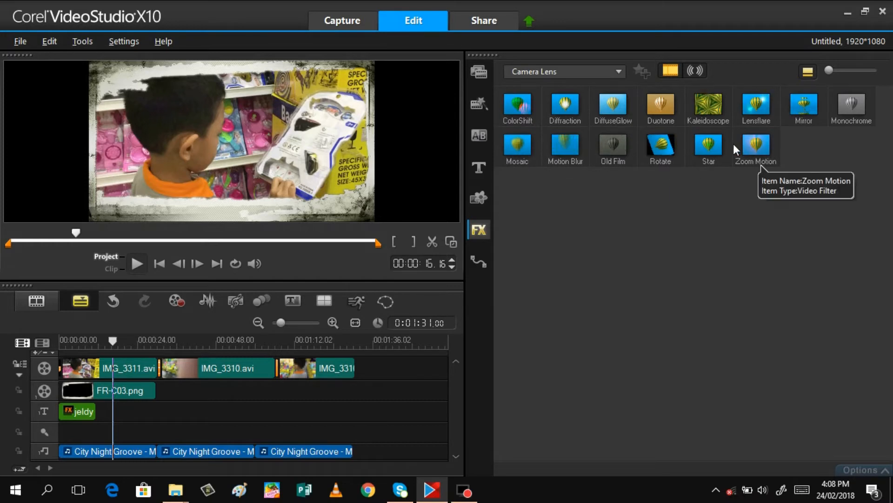
{"action": "left_click", "coordinate": [709, 146]}
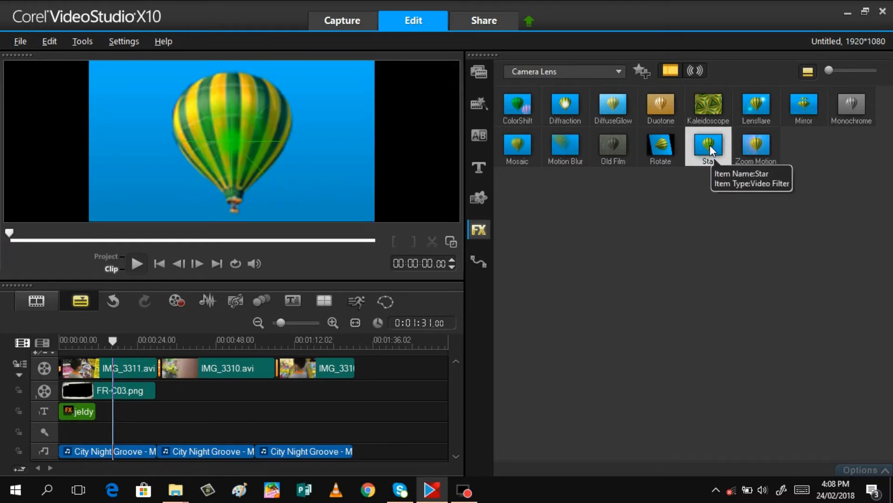
{"action": "left_click_drag", "start_coordinate": [710, 148], "coordinate": [209, 368]}
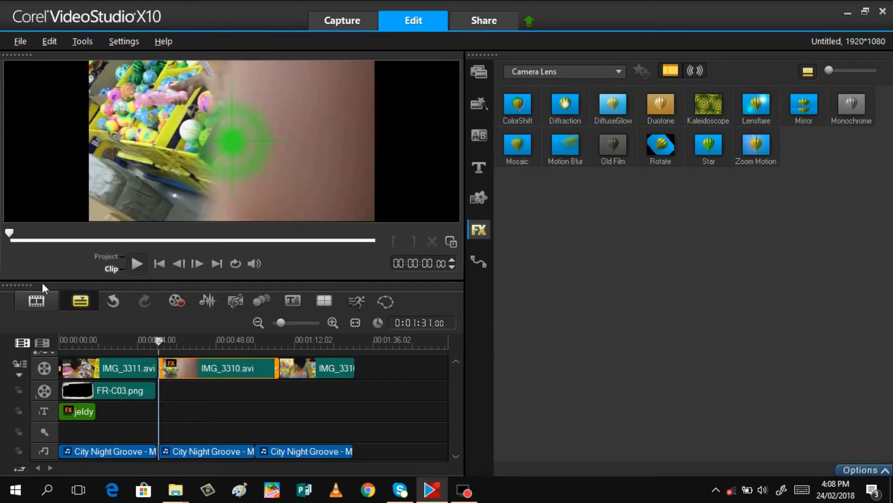
{"action": "left_click", "coordinate": [133, 264]}
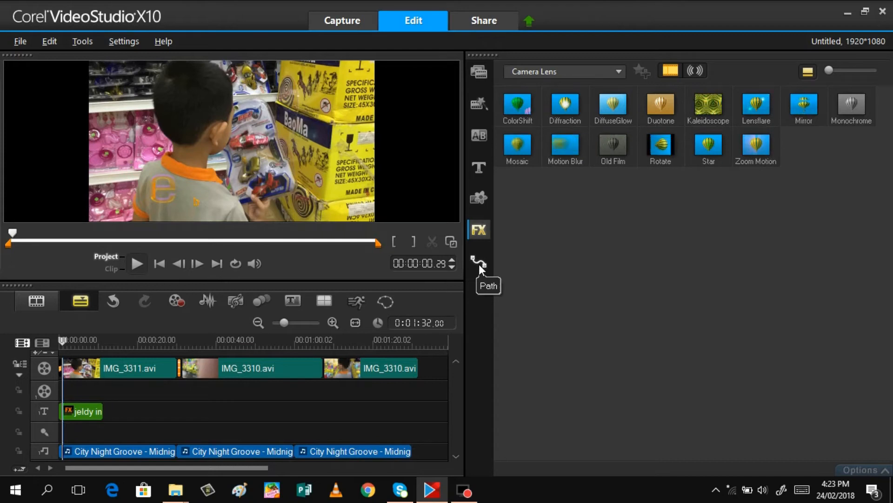
- Place the OB-16.png heart object on the overlay track beneath the last IMG_3310.avi clip, shrunk into the upper-left corner of the picture
{"action": "left_click", "coordinate": [477, 203]}
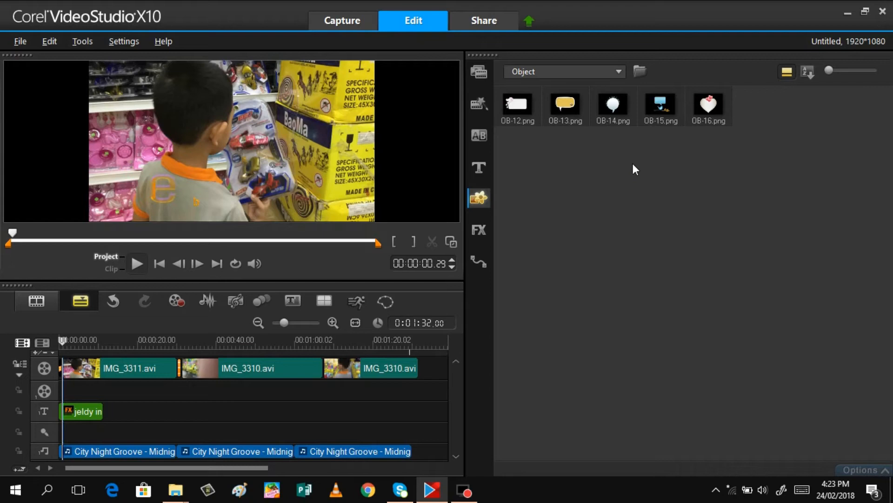
{"action": "left_click", "coordinate": [704, 110]}
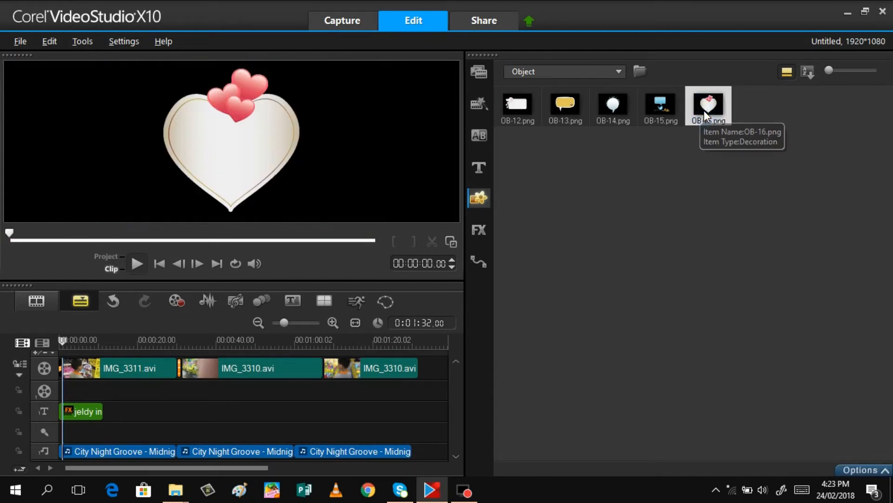
{"action": "left_click_drag", "start_coordinate": [704, 111], "coordinate": [413, 394]}
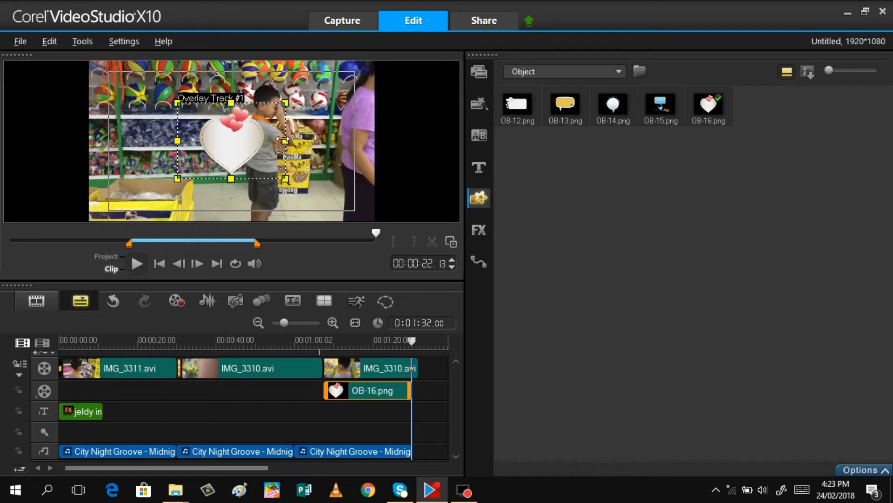
{"action": "left_click_drag", "start_coordinate": [283, 139], "coordinate": [250, 140]}
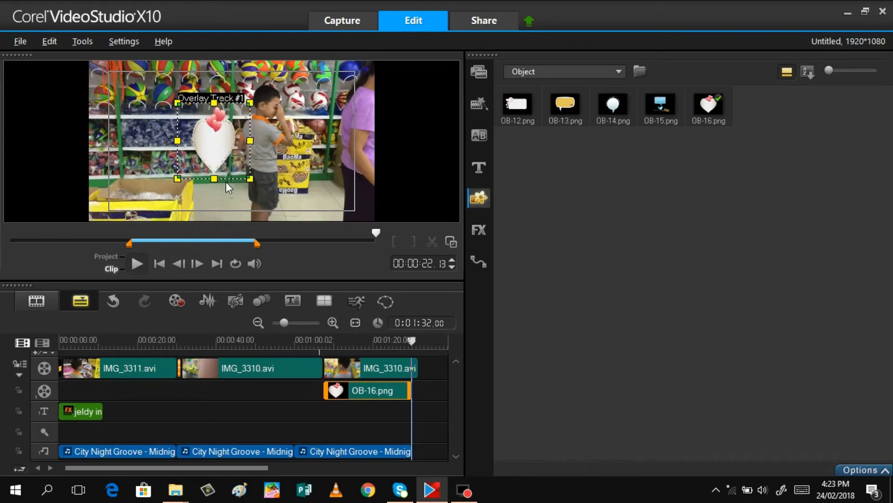
{"action": "left_click_drag", "start_coordinate": [214, 179], "coordinate": [150, 95]}
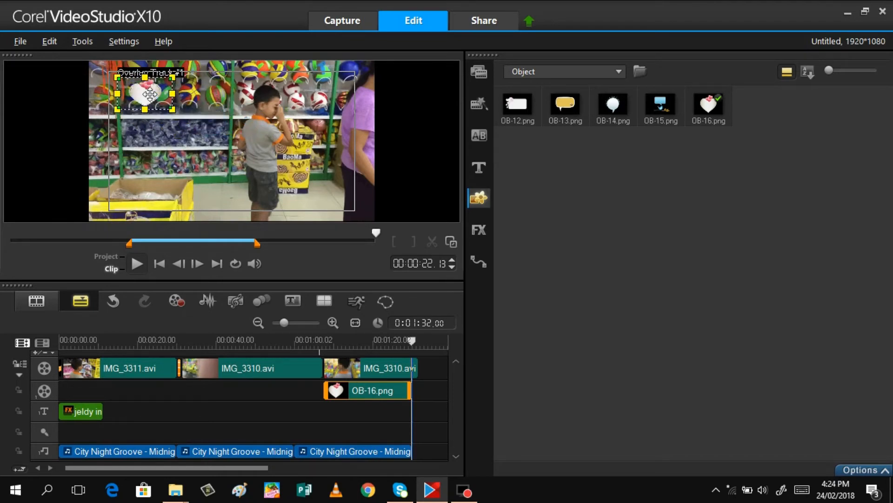
- Apply the basic motion path P08 to the OB-16.png heart overlay and play the clip from its start
{"action": "left_click", "coordinate": [482, 262]}
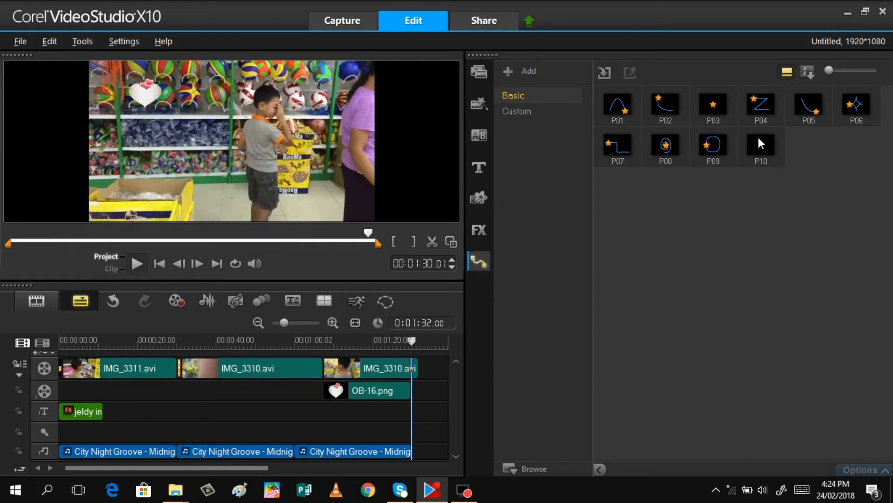
{"action": "left_click", "coordinate": [665, 147]}
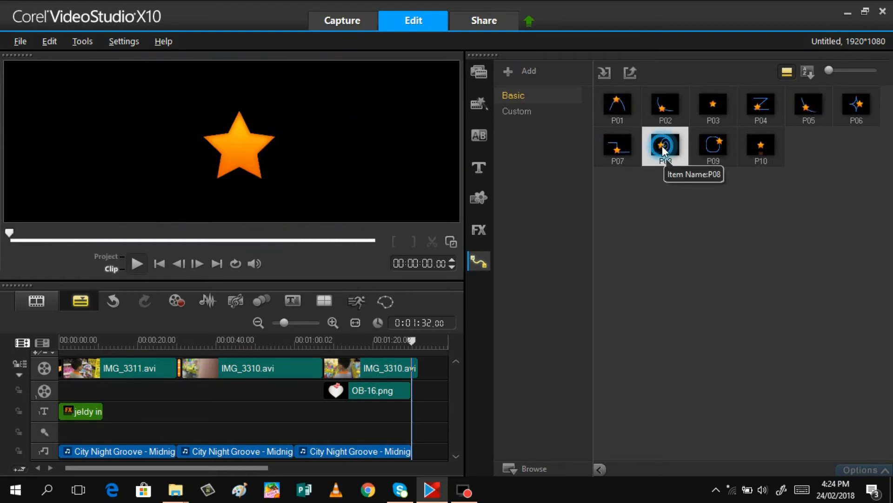
{"action": "left_click_drag", "start_coordinate": [663, 148], "coordinate": [365, 386]}
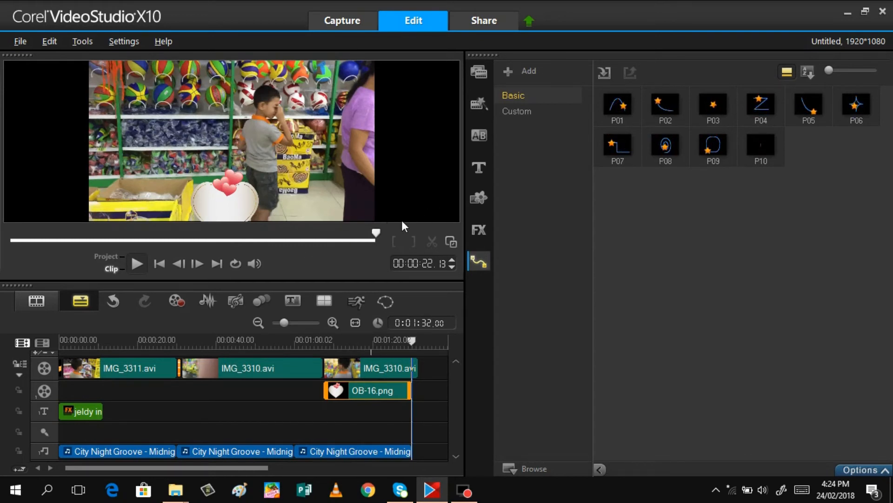
{"action": "left_click_drag", "start_coordinate": [376, 230], "coordinate": [9, 274]}
{"action": "left_click", "coordinate": [136, 264]}
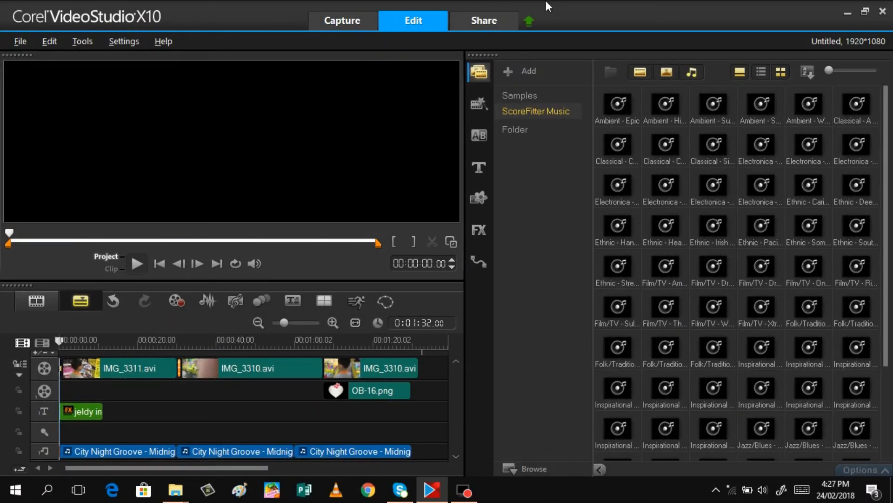
- Examine the export options for computer playback, portable devices, online sharing and disc
{"action": "left_click", "coordinate": [477, 18]}
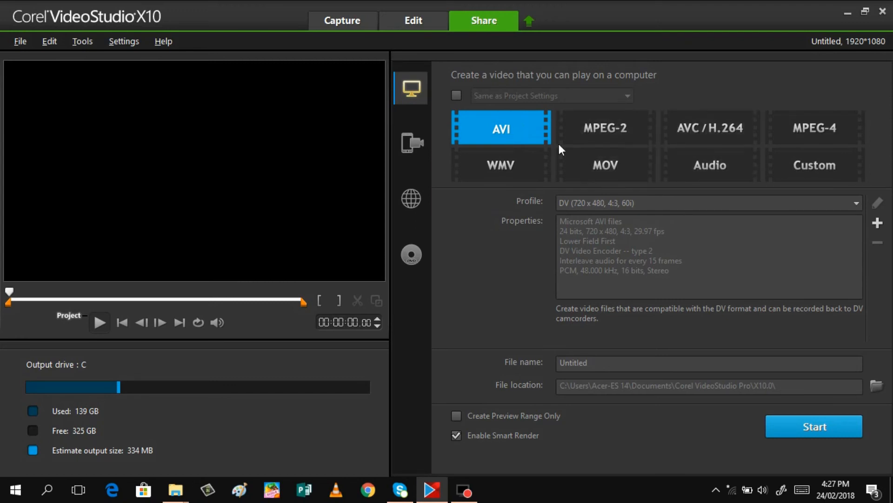
{"action": "left_click", "coordinate": [407, 147]}
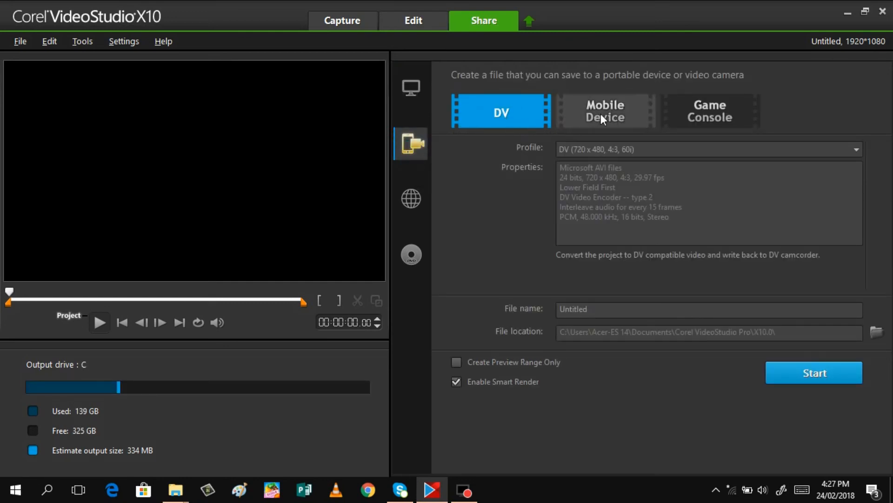
{"action": "left_click", "coordinate": [413, 200]}
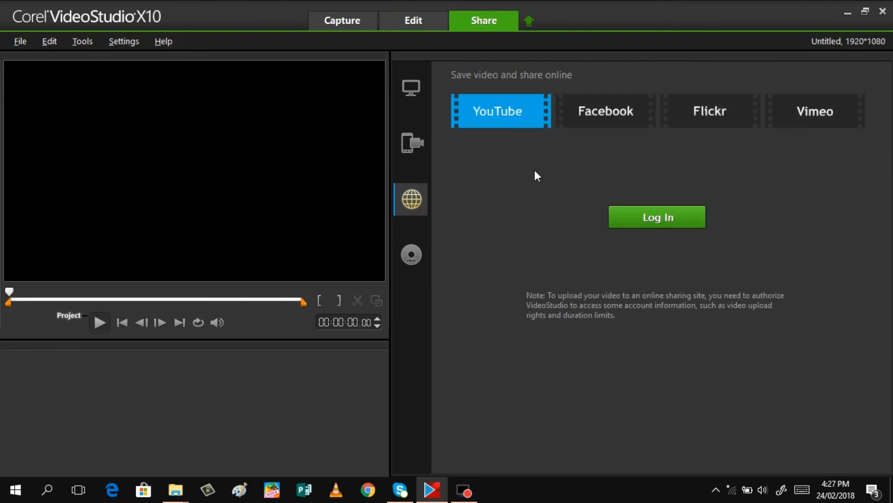
{"action": "left_click", "coordinate": [411, 259]}
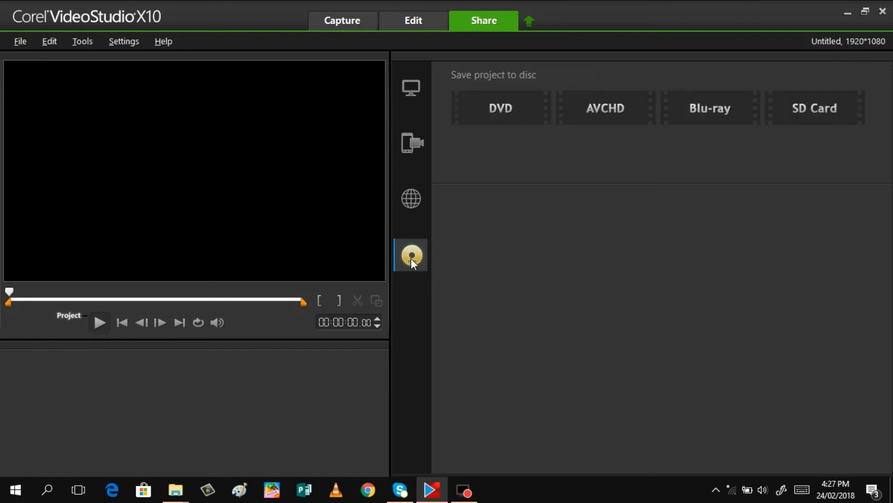